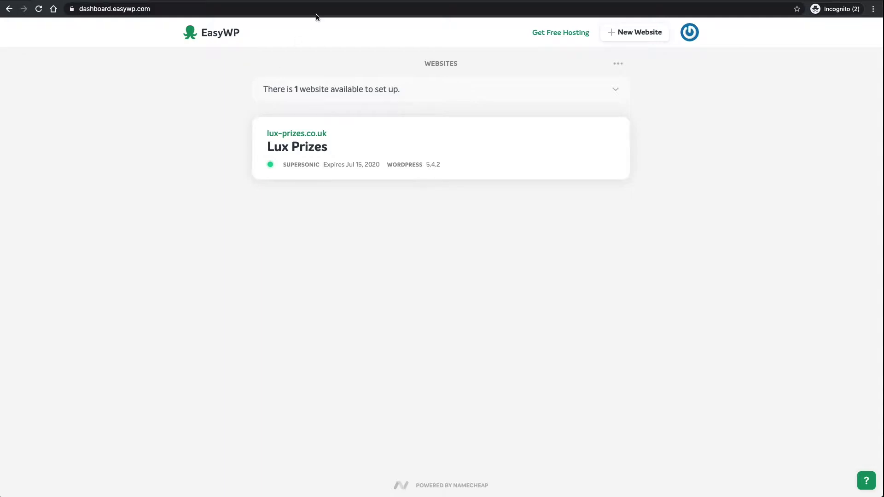
Step: Review the EasyWP FAQ's limit of 500 emails per day and the paragraph on email limits
left_click(307, 5)
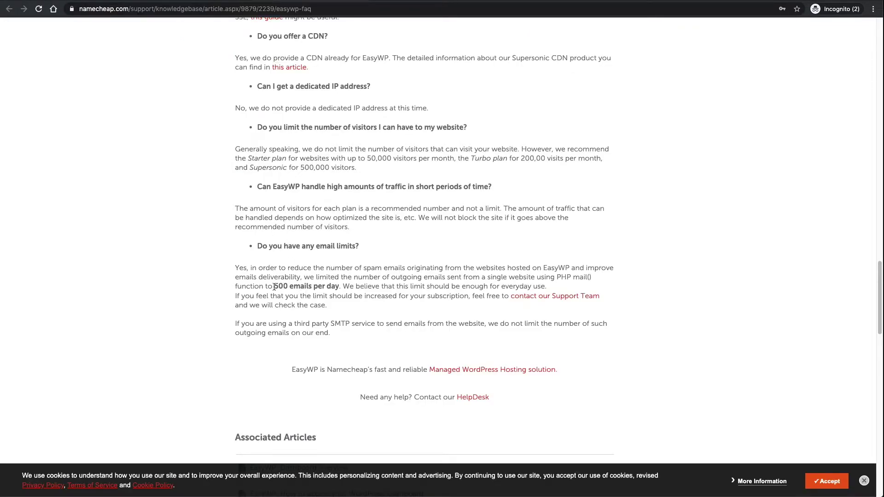
left_click_drag(275, 286, 343, 286)
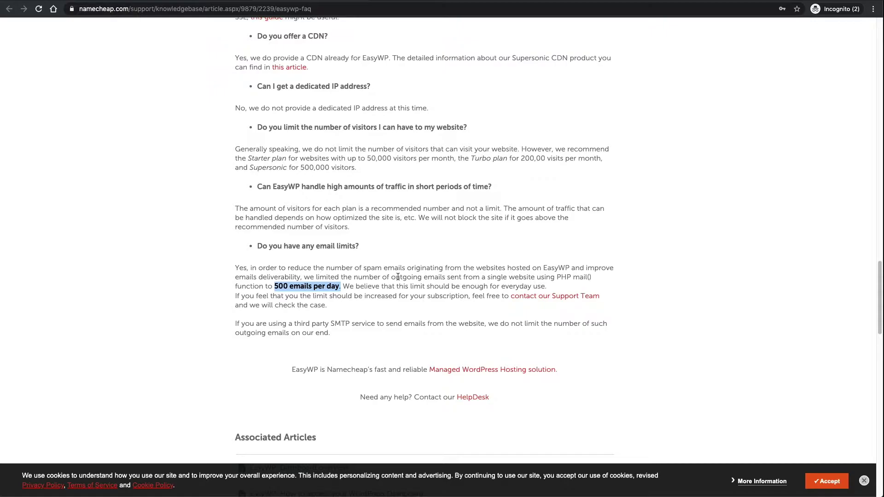
left_click(339, 272)
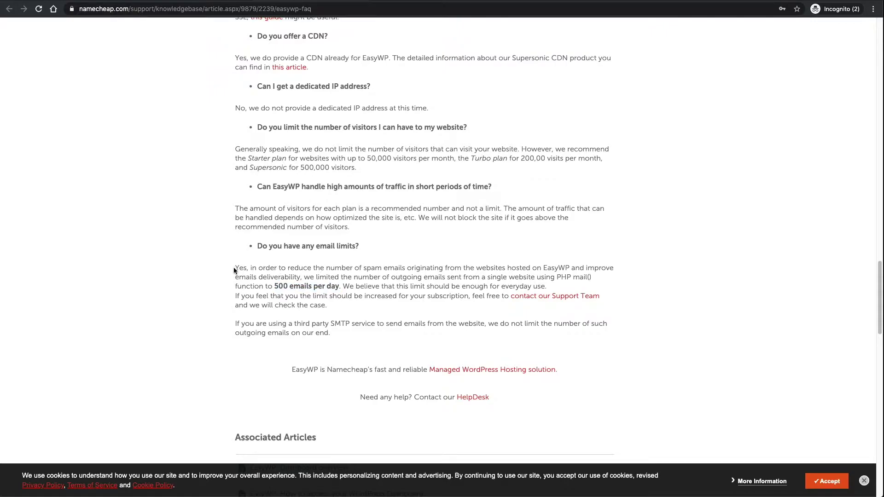
left_click_drag(236, 269, 274, 286)
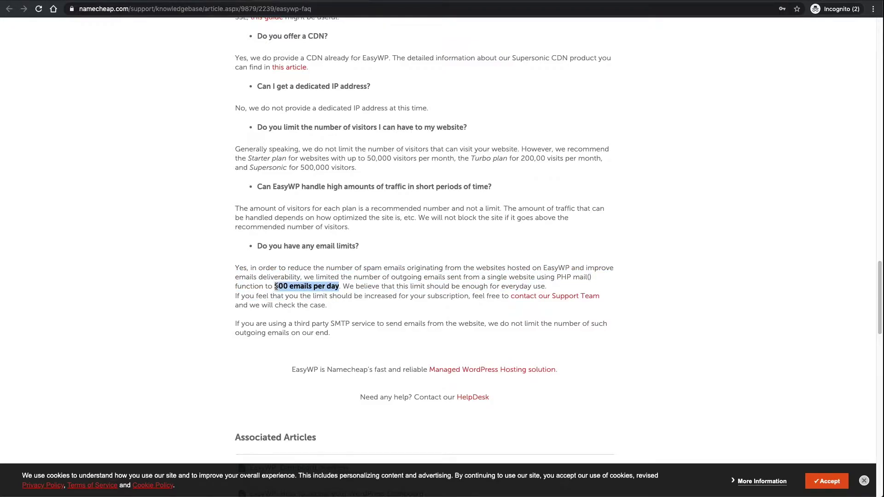
left_click(275, 286)
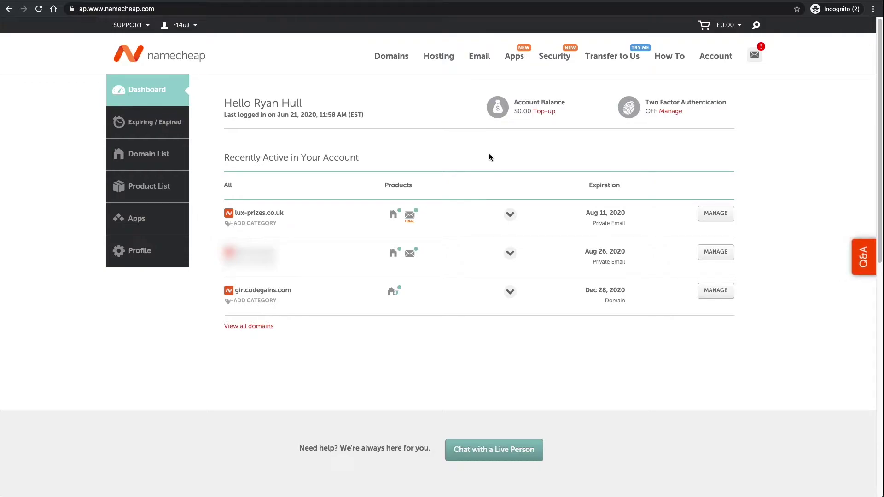
Step: Open the girlcodegains.com domain details from the full Domain List
mouse_move(402, 220)
left_click_drag(237, 212, 288, 213)
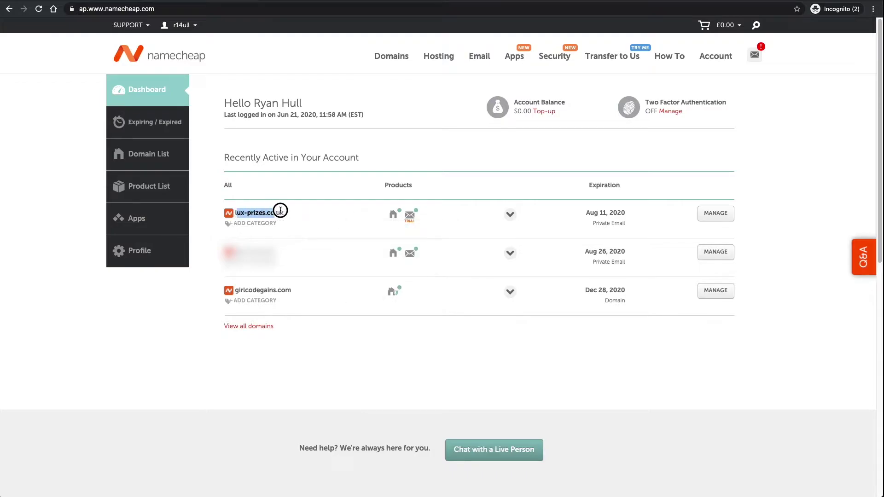
left_click(290, 214)
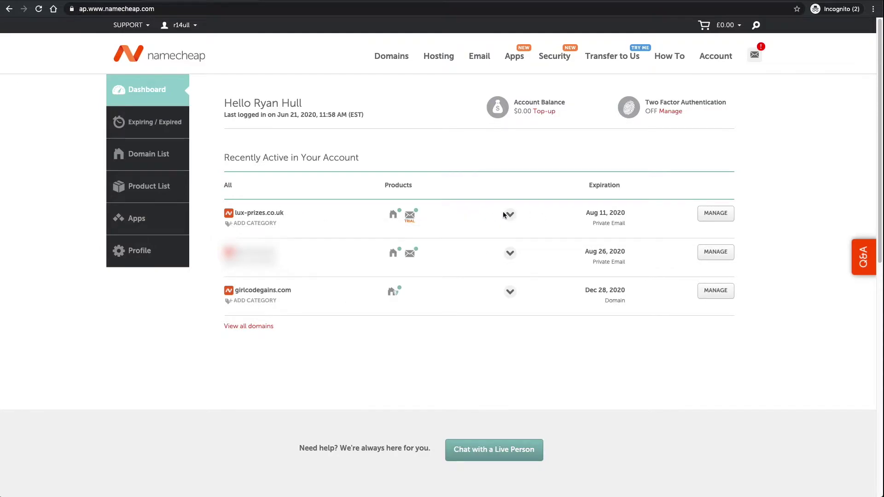
left_click(728, 217)
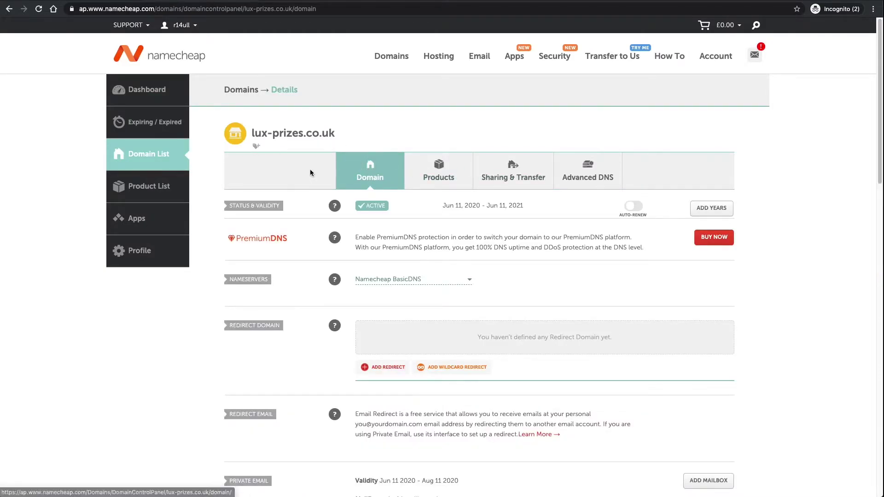
left_click(158, 157)
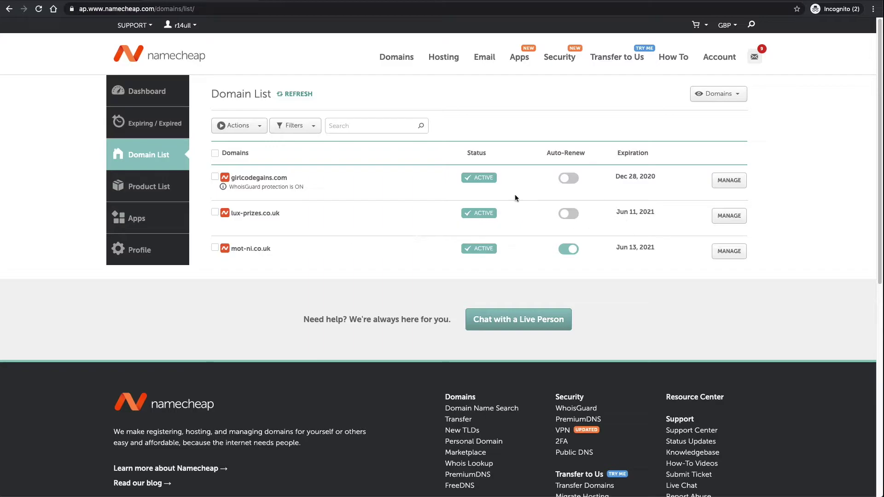
left_click(728, 182)
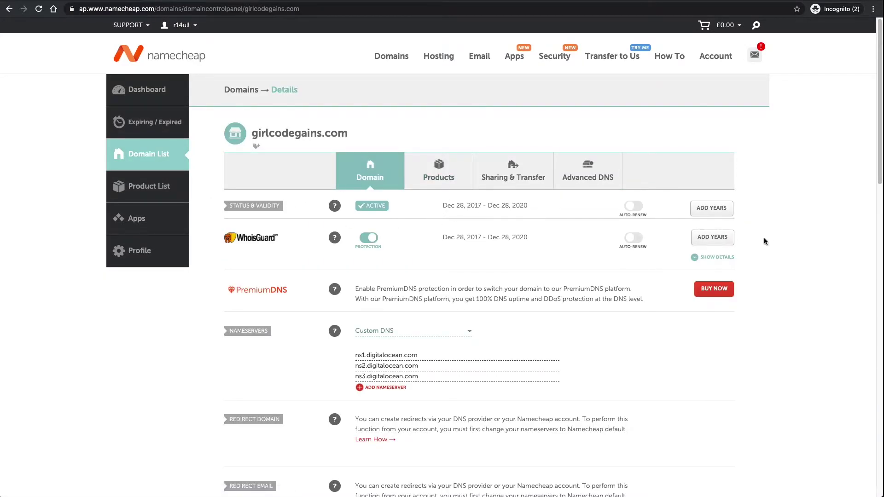
Step: Switch girlcodegains.com to Namecheap BasicDNS nameservers and open the Private Email purchase page
scroll(763, 229, "down", 1)
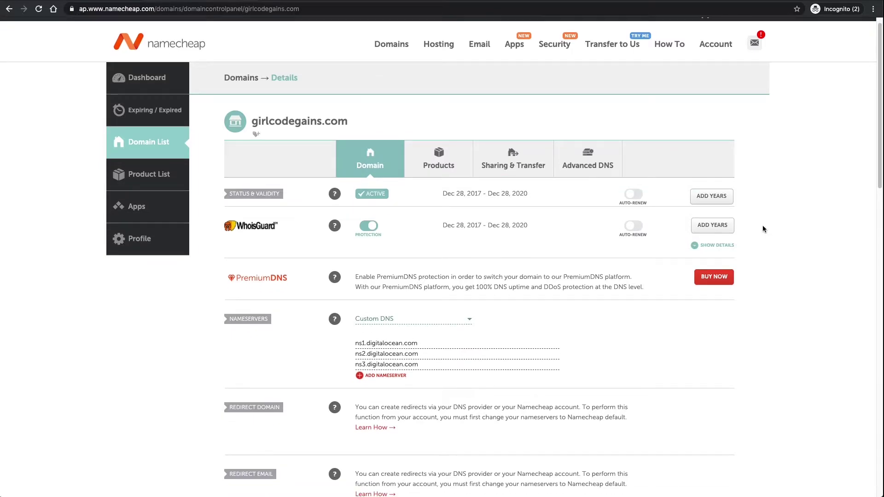
scroll(761, 225, "down", 4)
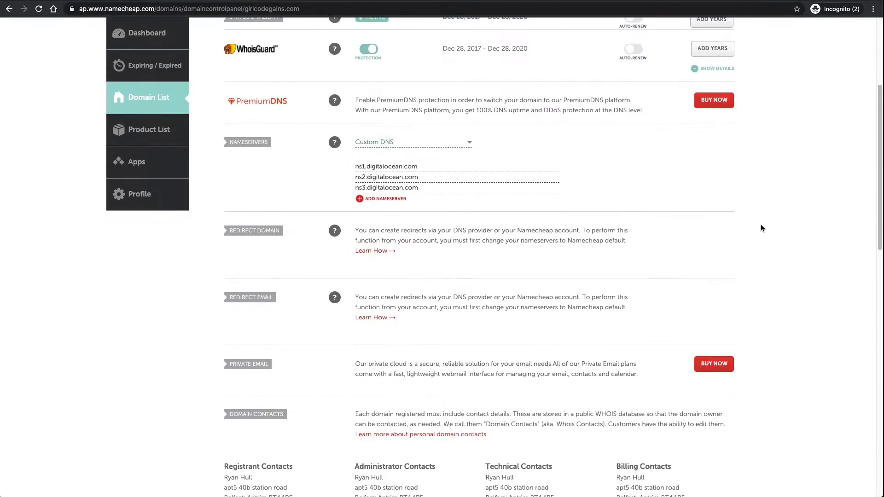
left_click(410, 143)
left_click(450, 152)
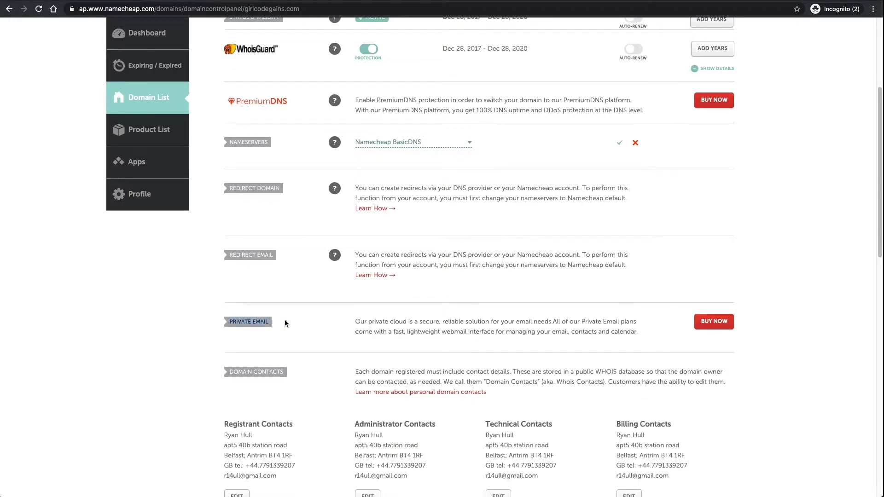
left_click_drag(355, 321, 560, 329)
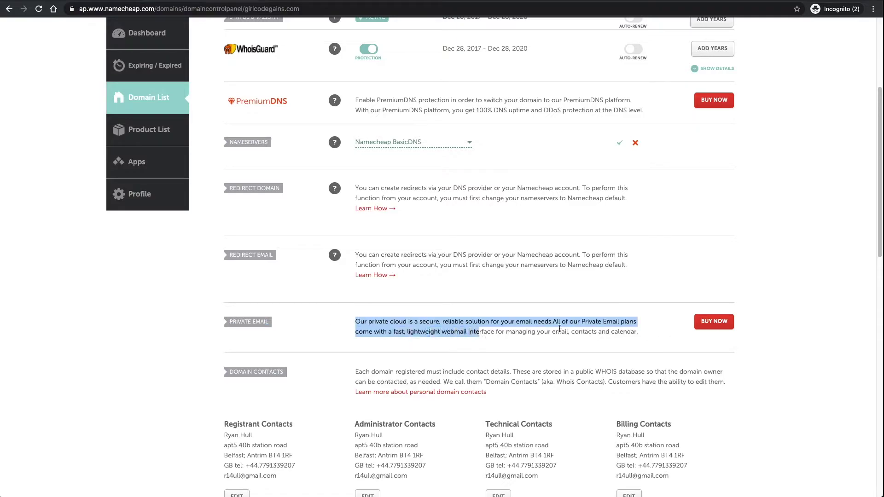
left_click(705, 325)
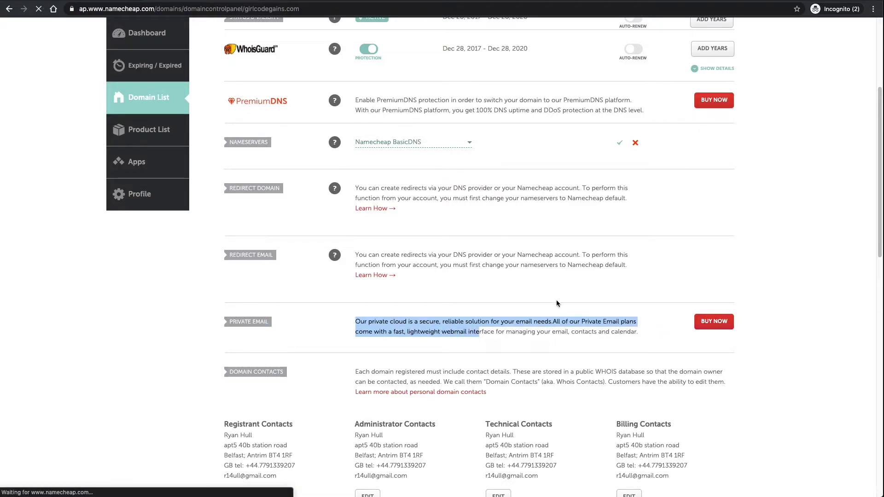
scroll(366, 260, "down", 5)
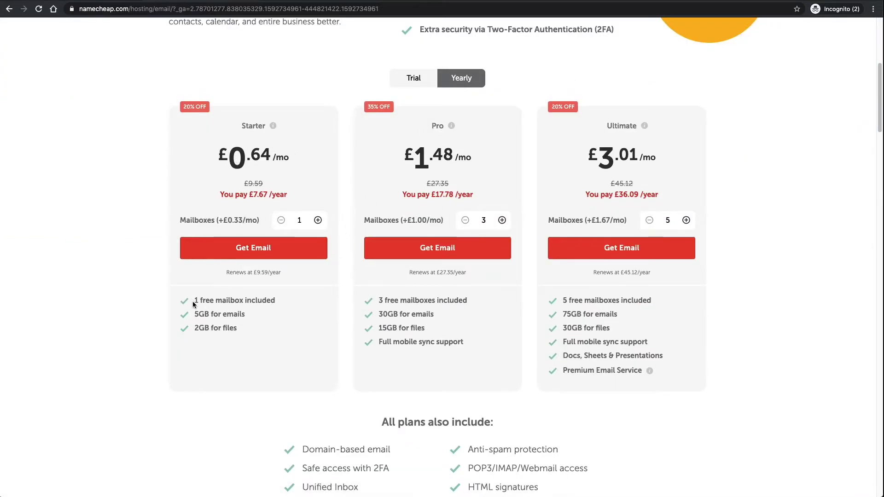
left_click_drag(192, 301, 281, 300)
left_click(201, 311)
left_click_drag(465, 344, 373, 300)
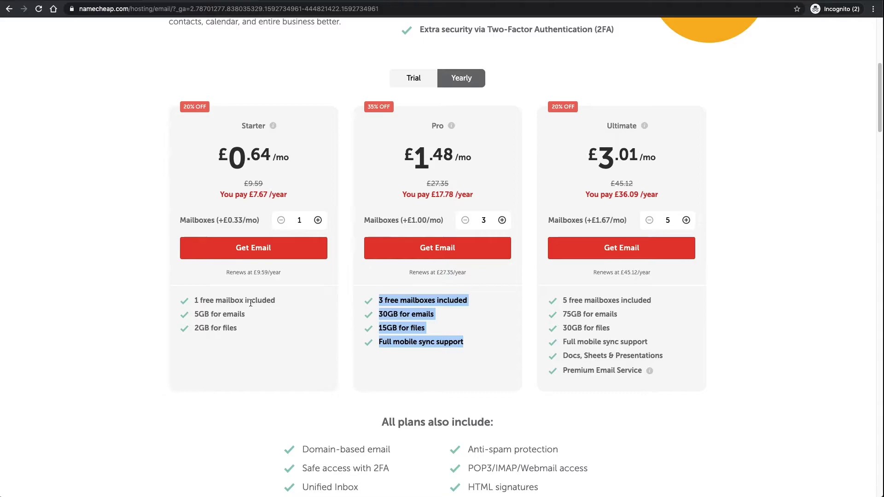
scroll(92, 223, "up", 4)
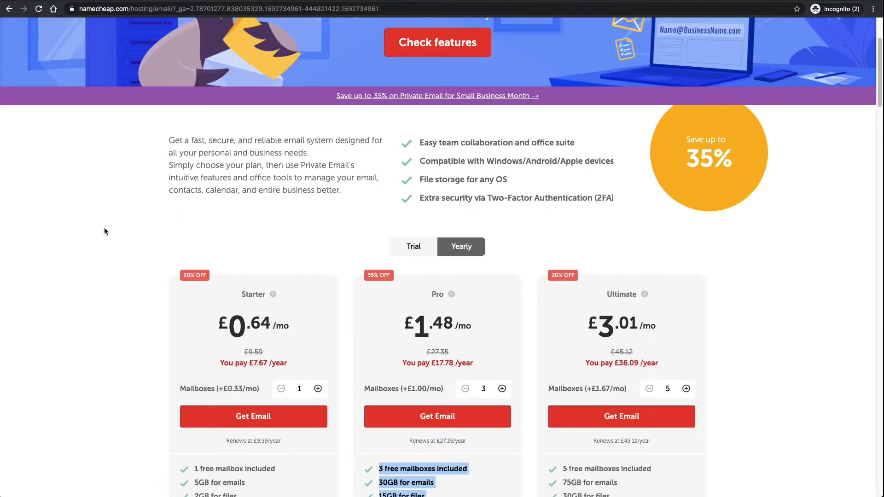
scroll(111, 230, "up", 3)
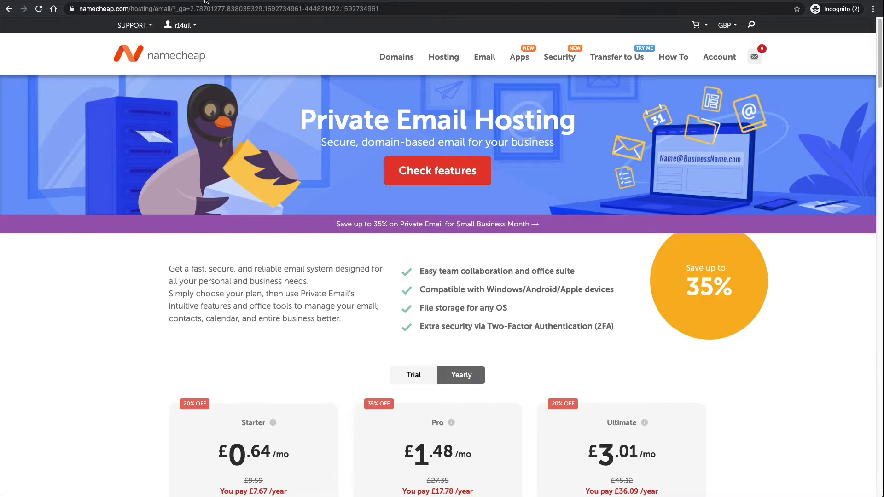
Step: Return to the account dashboard and open the lux-prizes.co.uk domain details
left_click(304, 2)
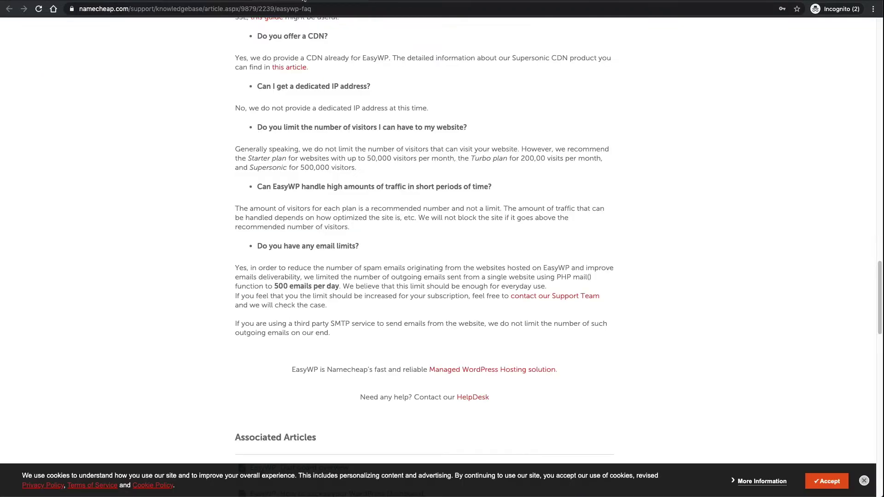
left_click(136, 2)
mouse_move(720, 57)
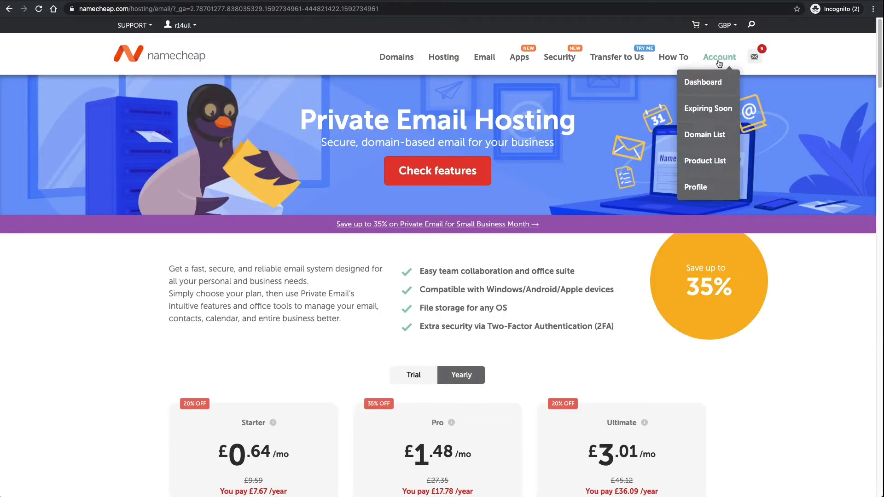
left_click(700, 136)
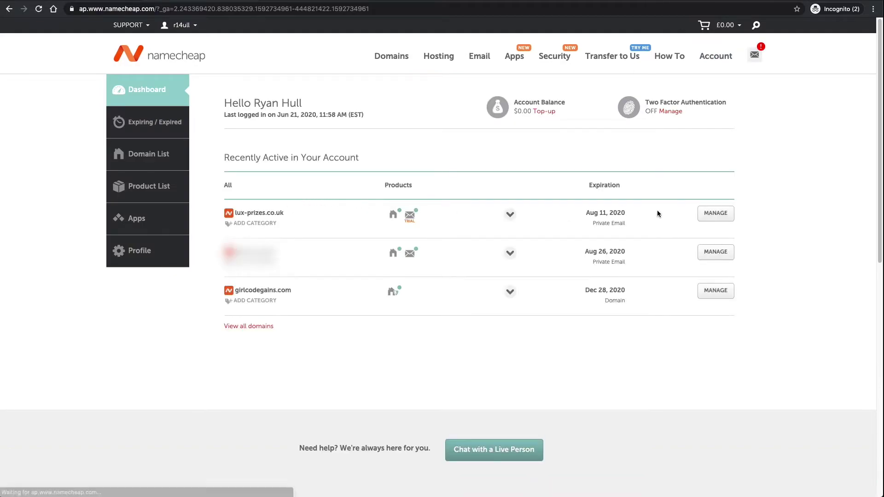
left_click(410, 220)
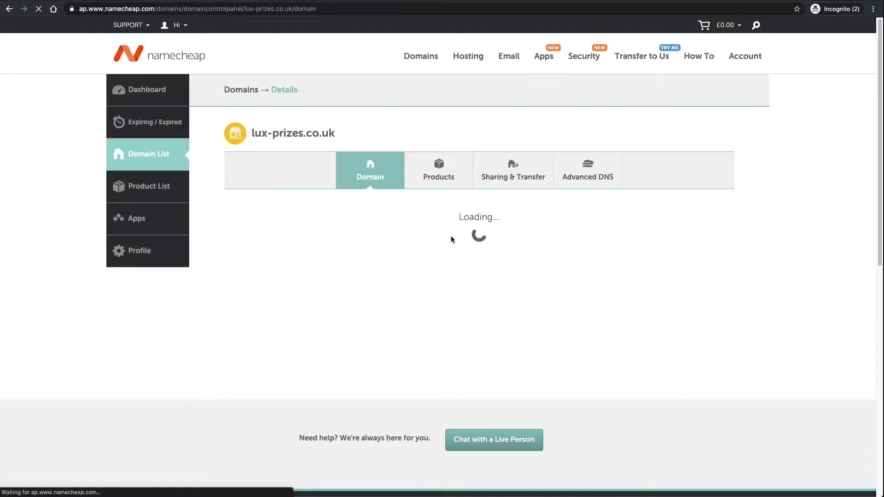
Step: Check the Private Email validity dates and the 1 of 1 mailboxes in use
scroll(424, 244, "down", 2)
scroll(425, 244, "down", 1)
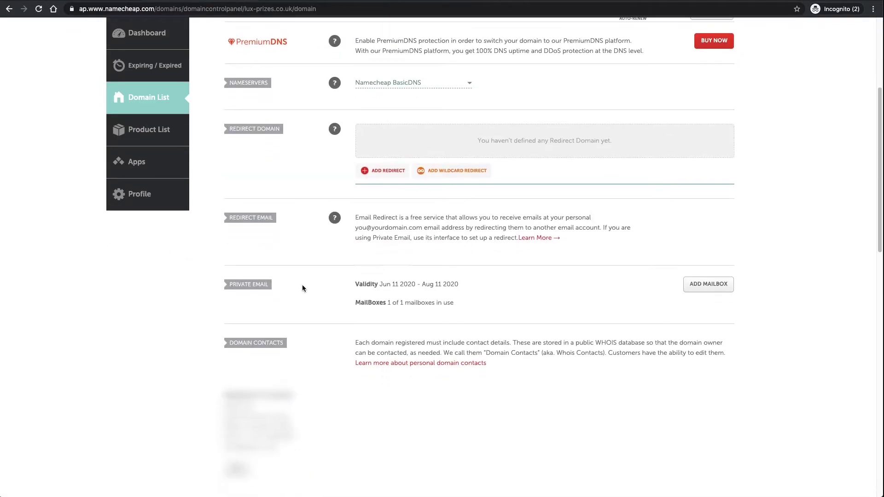
left_click_drag(344, 284, 449, 285)
left_click(461, 286)
left_click_drag(385, 302, 462, 303)
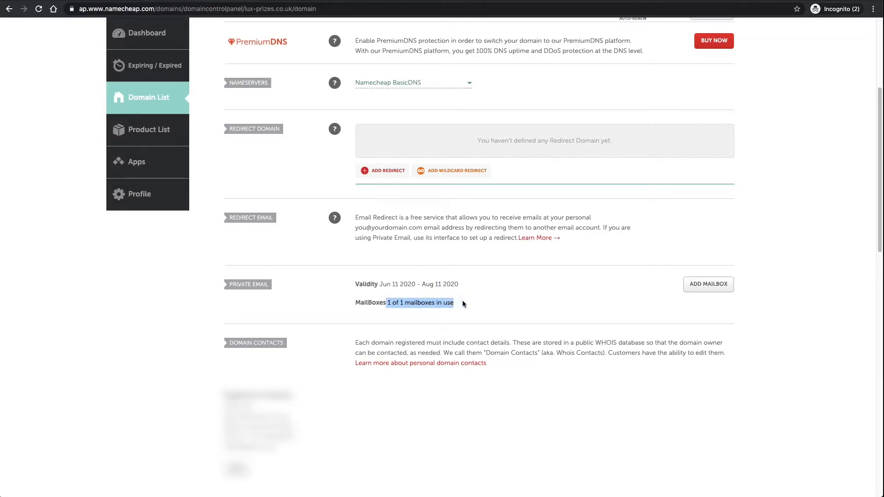
left_click(461, 303)
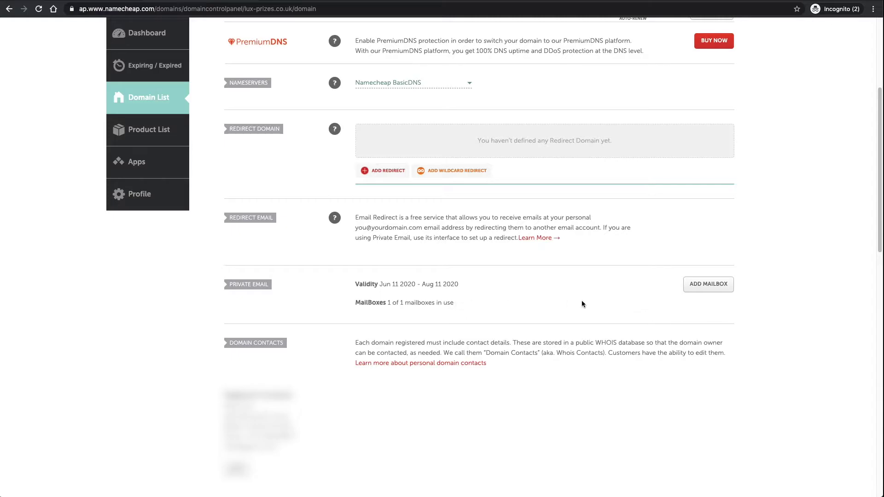
Step: Show the Starter Email service options on lux-prizes.co.uk's Products tab
scroll(371, 286, "up", 4)
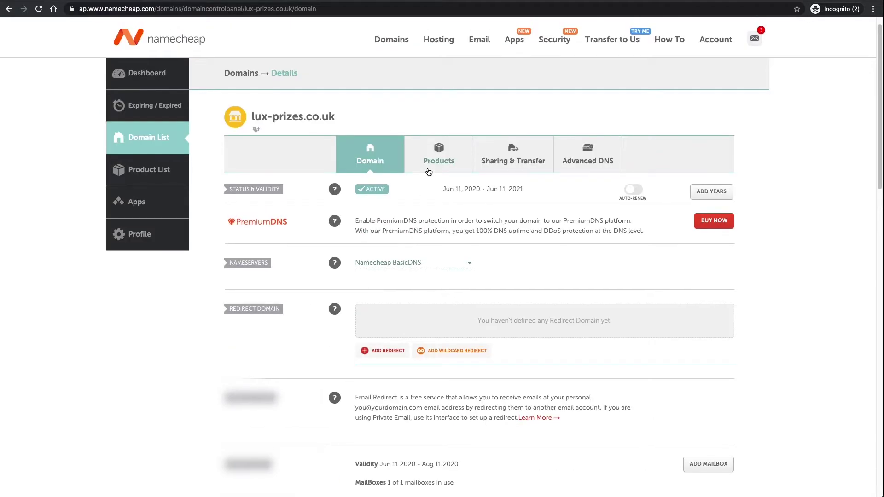
left_click(436, 164)
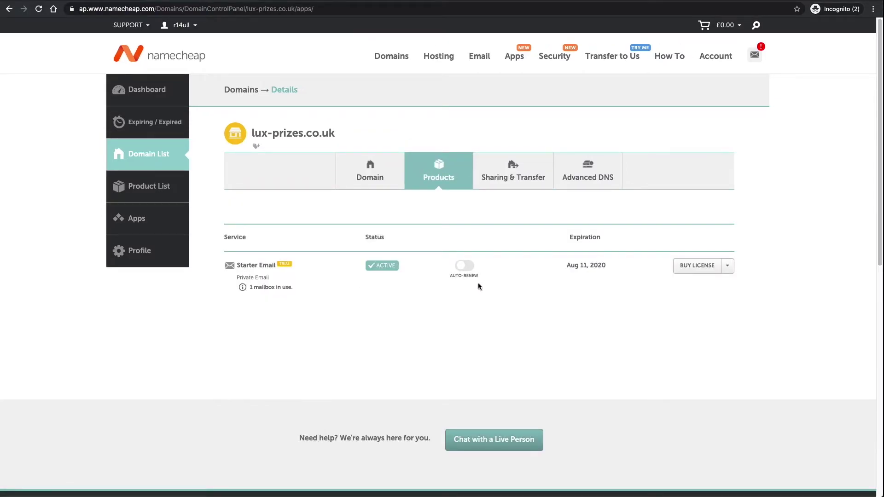
left_click(731, 269)
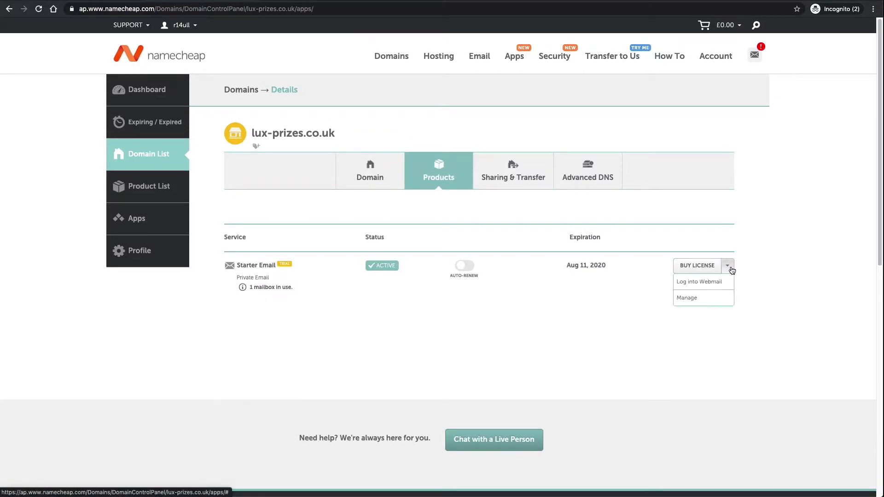
Step: Open the domain's webmail login and fill in the saved mailbox credentials
left_click(697, 284)
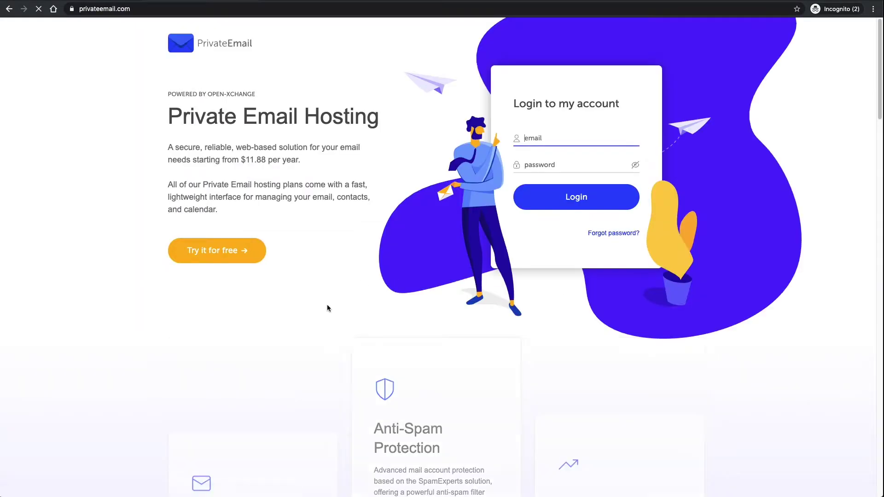
left_click(135, 9)
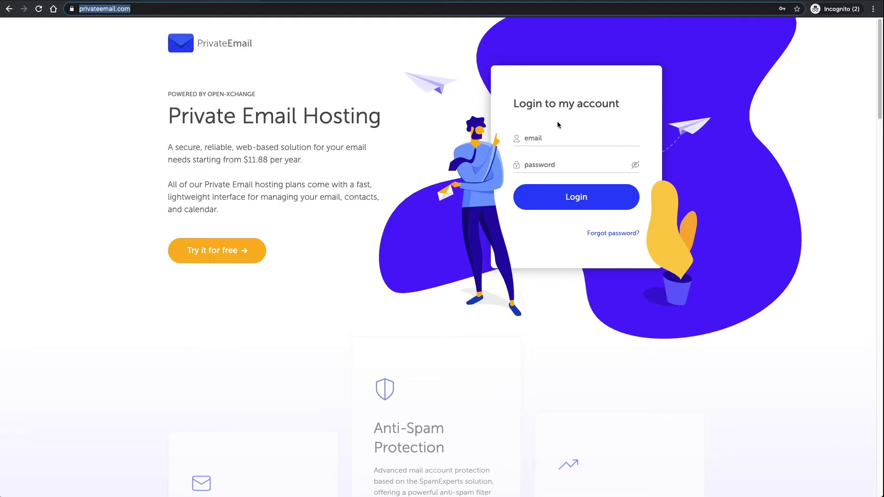
left_click(552, 139)
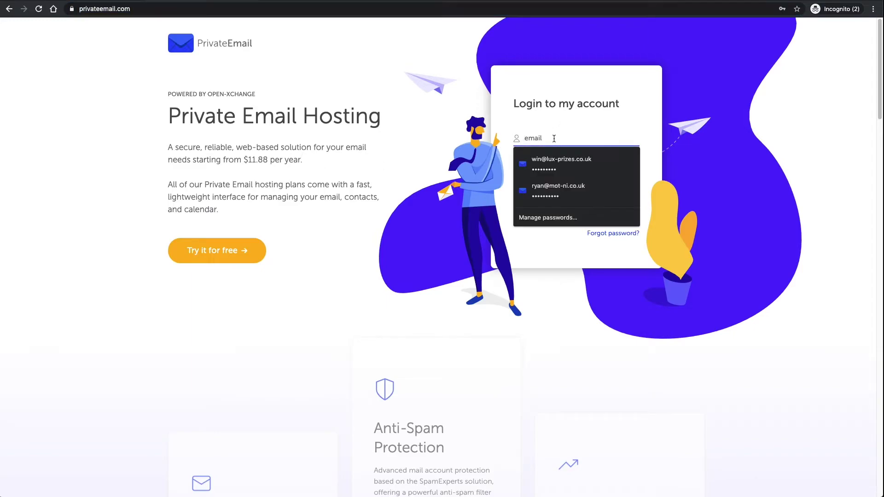
left_click(563, 165)
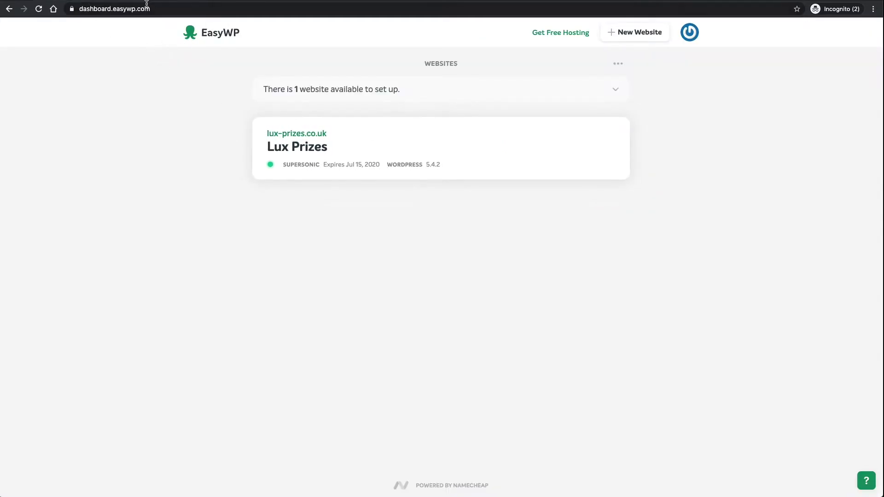
Step: Load lux-prizes.co.uk/wp-admin from the address bar
left_click(200, 10)
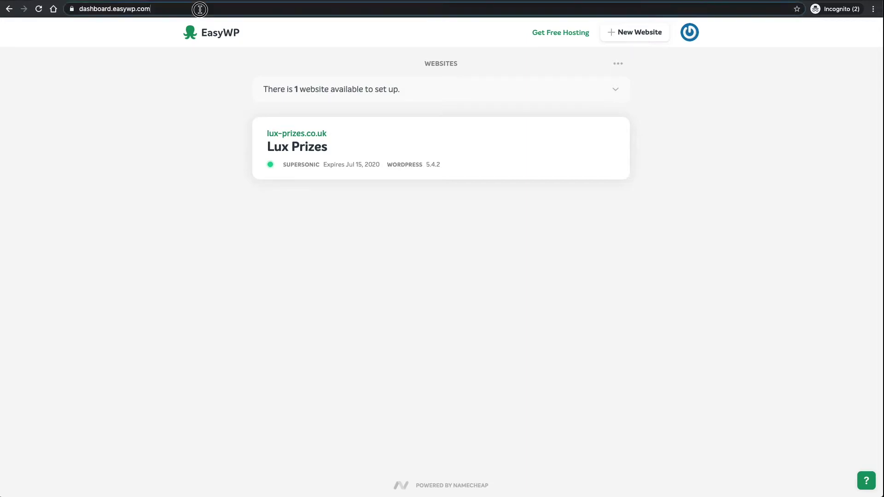
type("lux-prizes.co.uk")
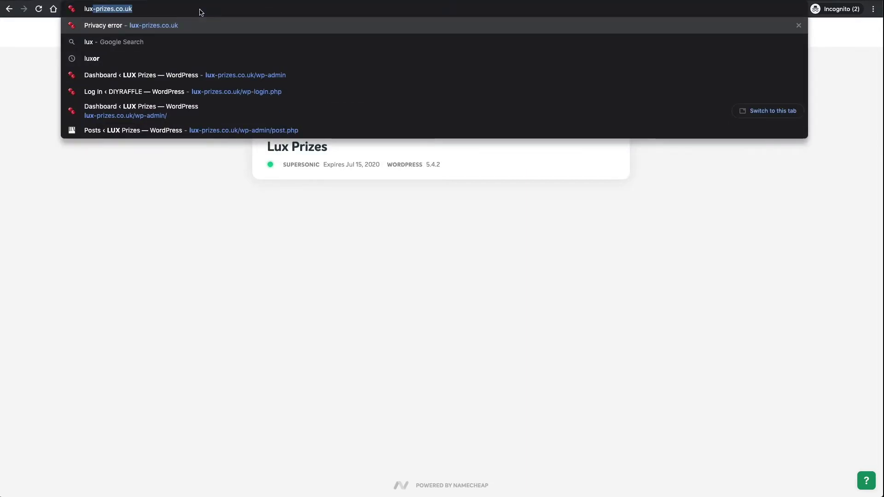
key("Right")
type("/wp[")
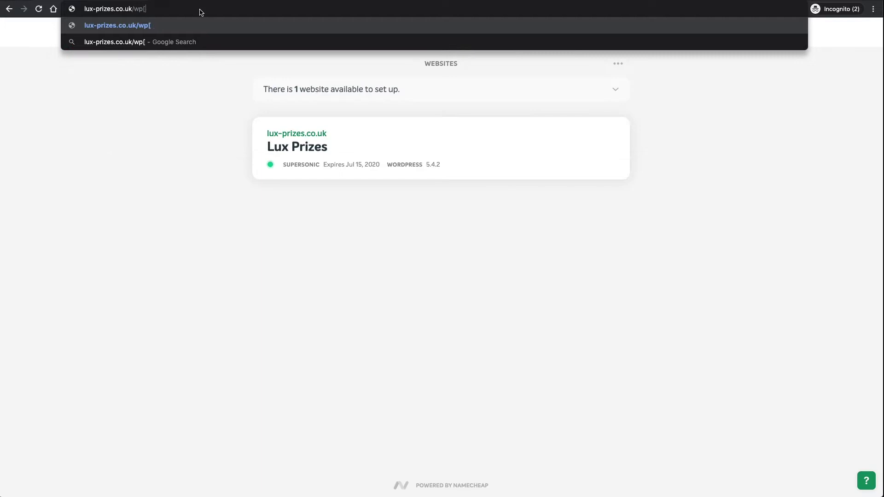
key("BackSpace")
type("-admin")
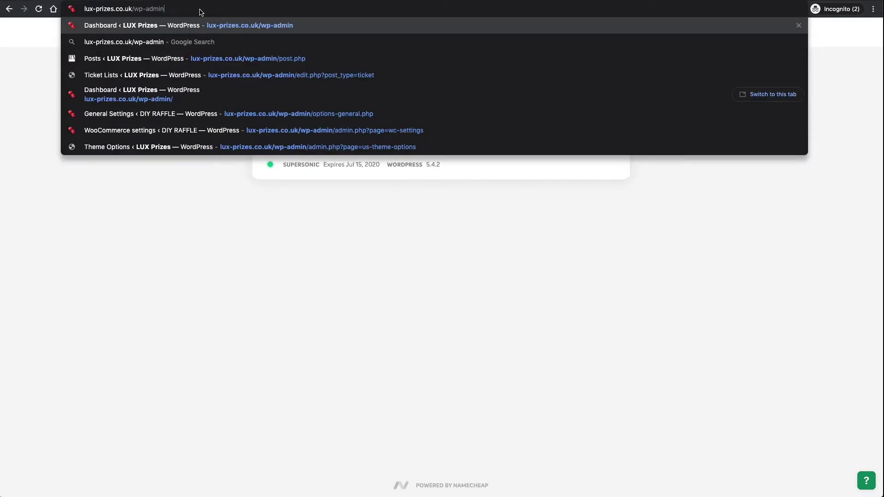
key("Return")
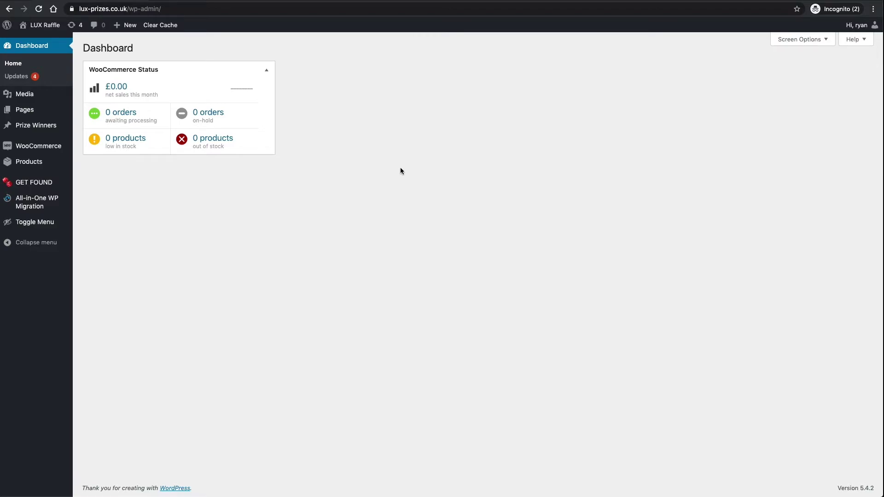
Step: Search plugins for 'easy smtp', then install and activate WP Mail SMTP by WPForms
left_click(44, 223)
mouse_move(32, 280)
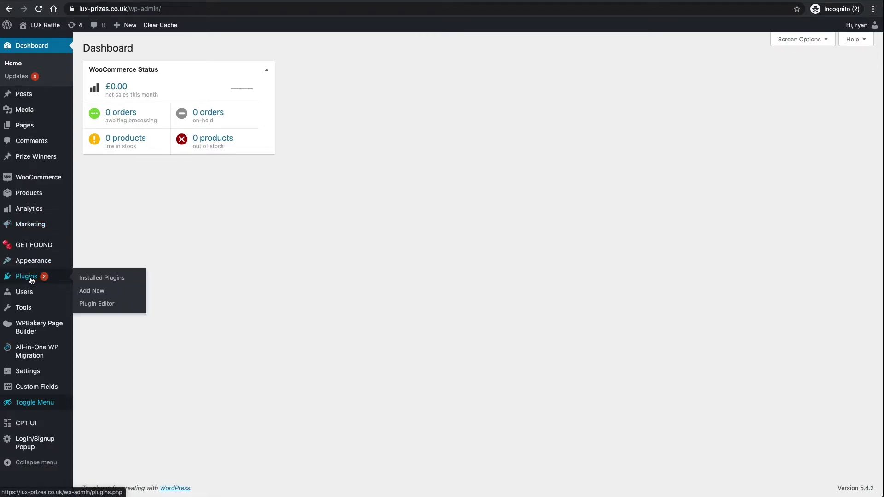
left_click(90, 291)
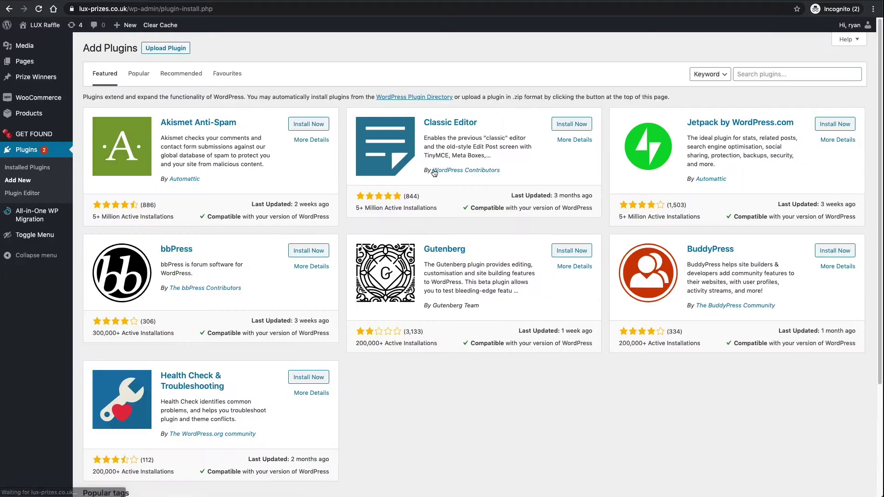
left_click(799, 77)
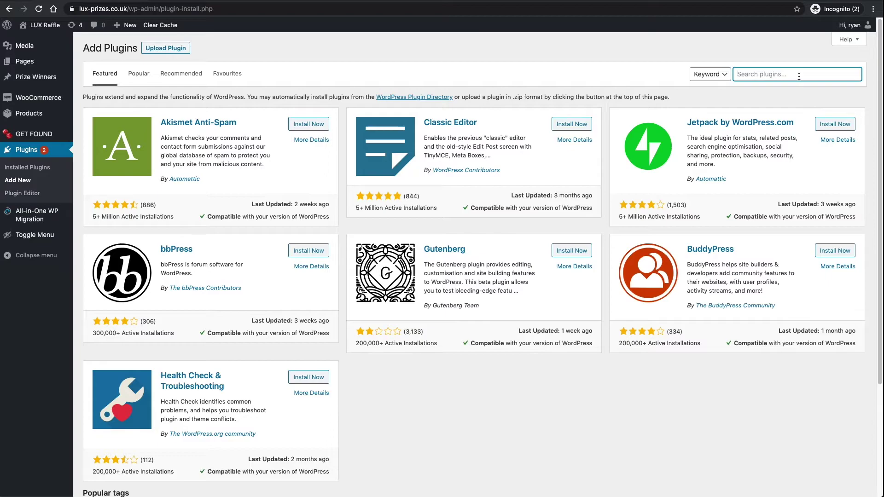
type("easy smtp")
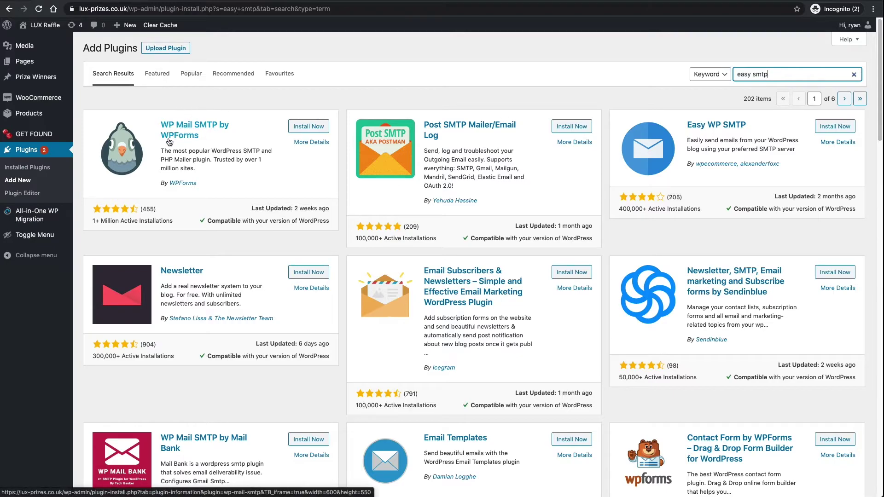
left_click(307, 128)
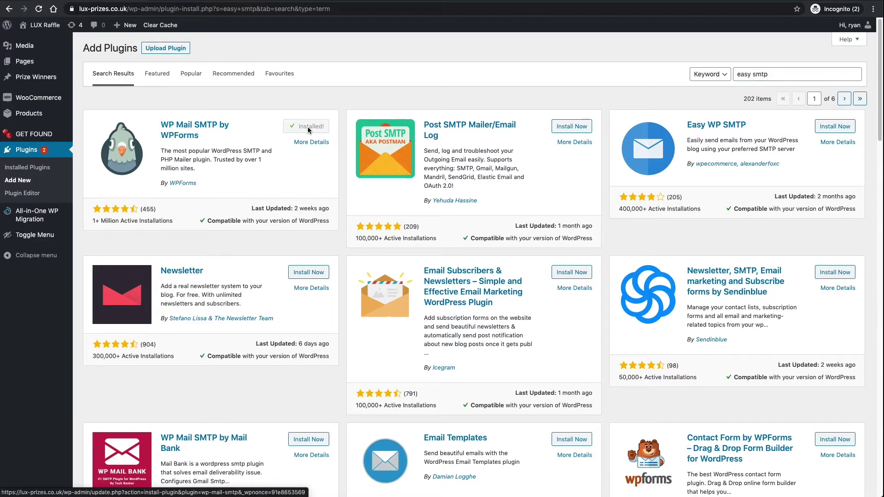
left_click(308, 129)
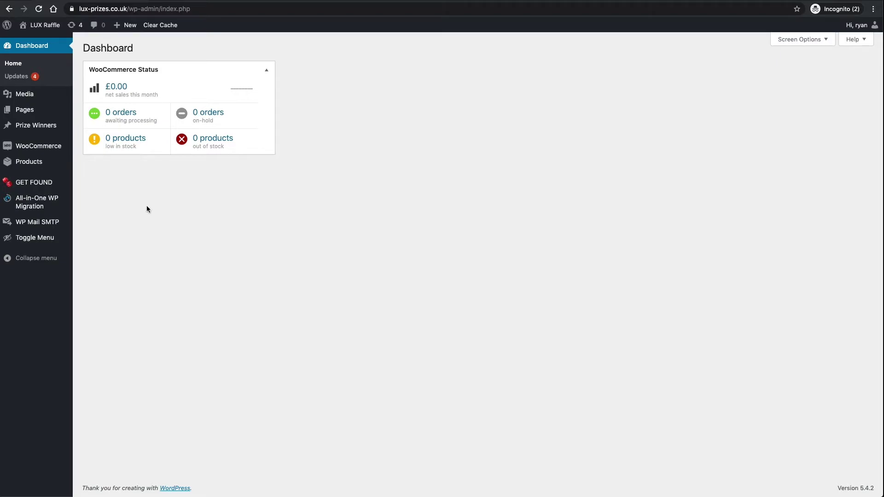
mouse_move(37, 225)
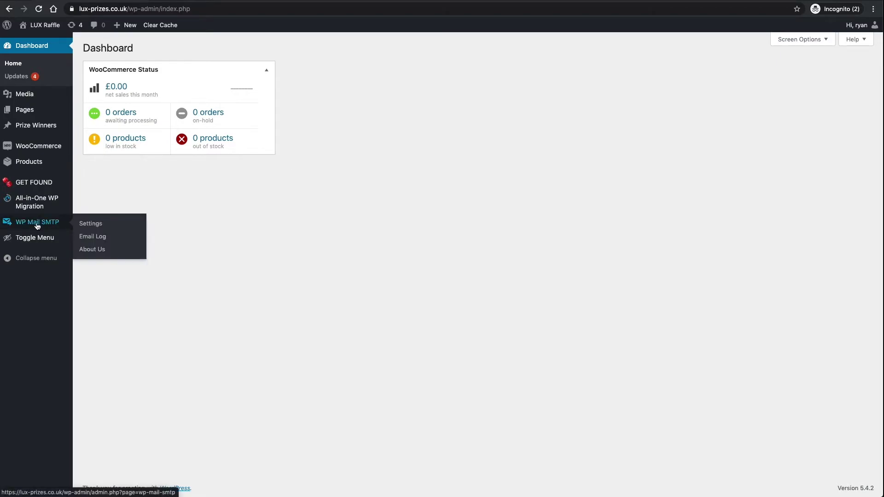
left_click(88, 224)
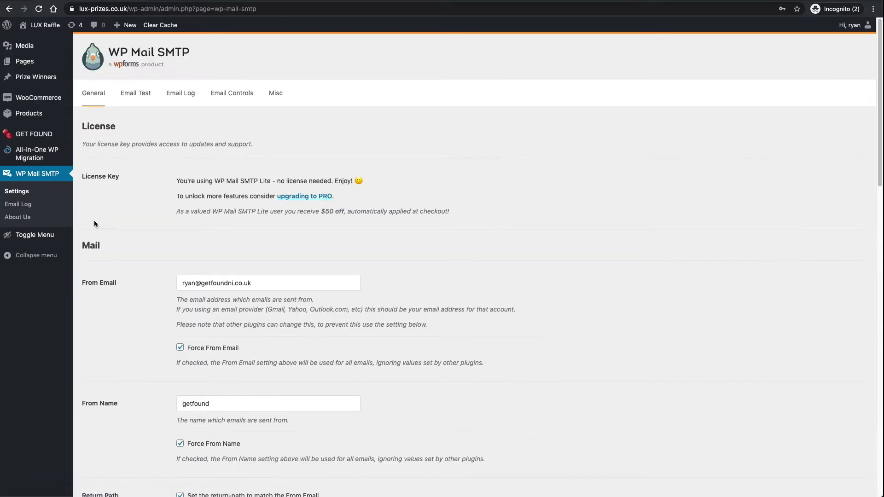
scroll(170, 195, "down", 1)
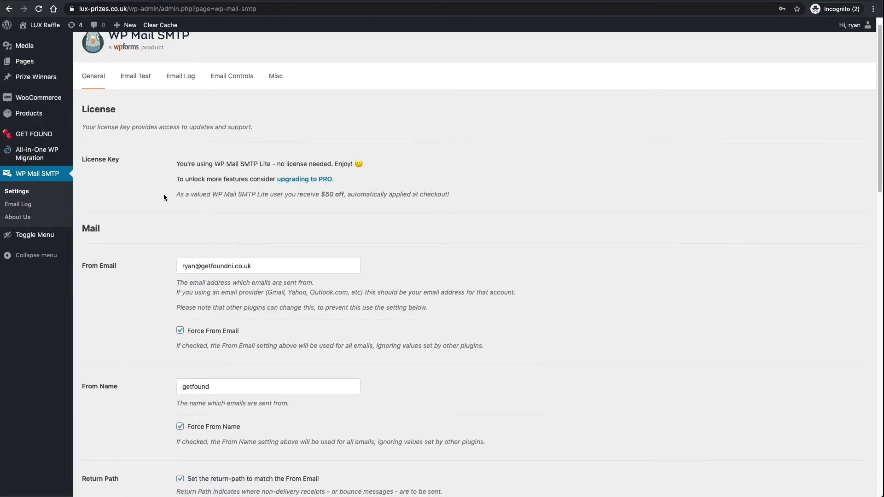
scroll(184, 205, "up", 1)
left_click_drag(282, 287, 154, 282)
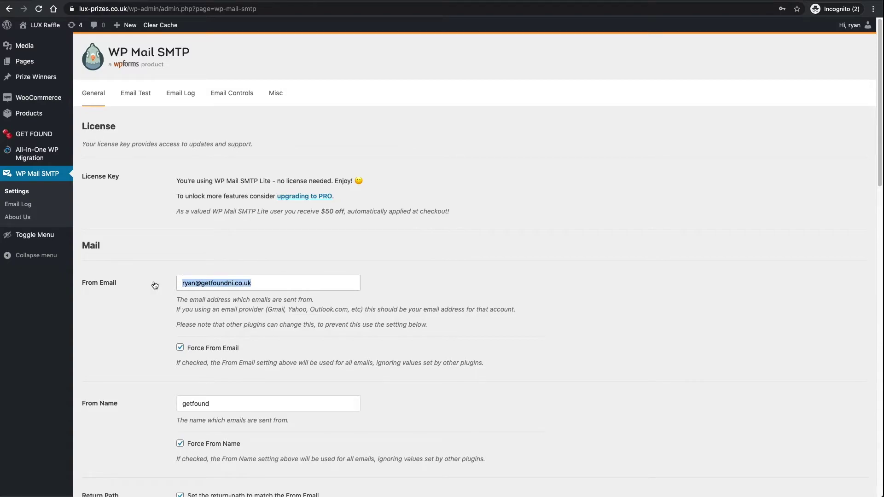
key("BackSpace")
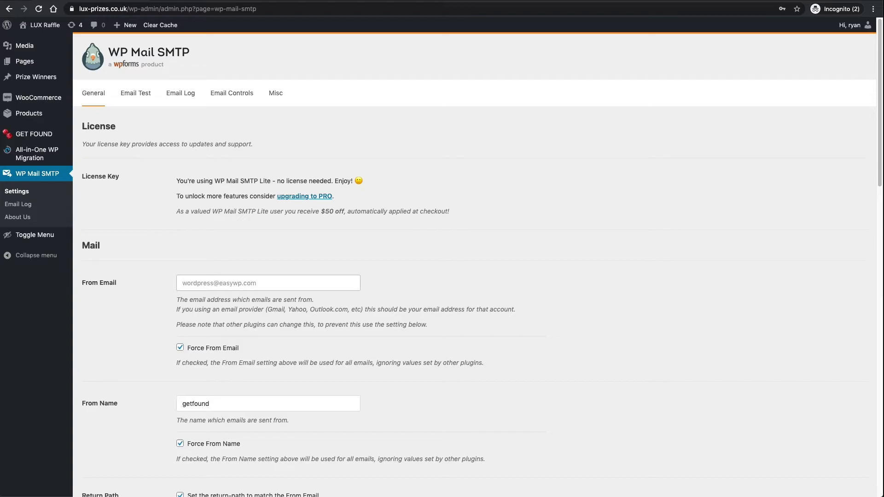
Step: Change the From Name from getfound to LUX PRIZES
left_click_drag(241, 405, 167, 402)
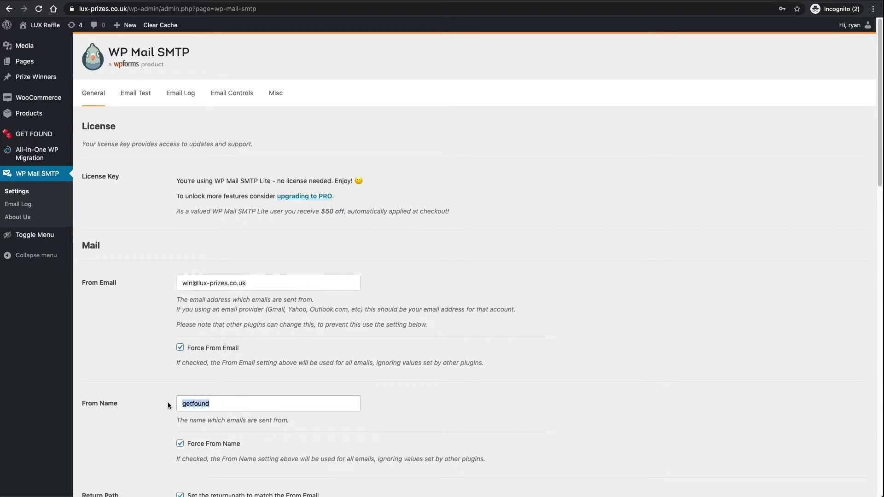
type("LUX R")
key("BackSpace")
type("PRIZES")
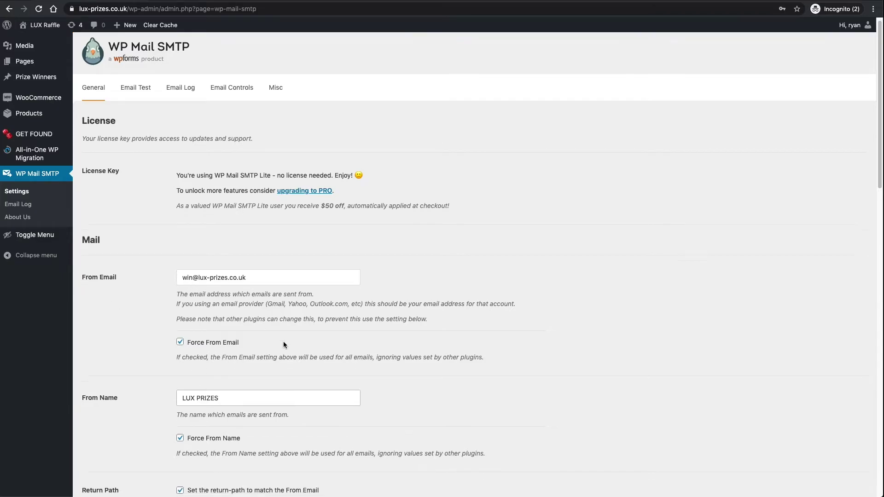
scroll(294, 346, "down", 3)
Step: Review the Other SMTP mailer fields, then go to the 'private email smtp settings' search results
left_click(258, 271)
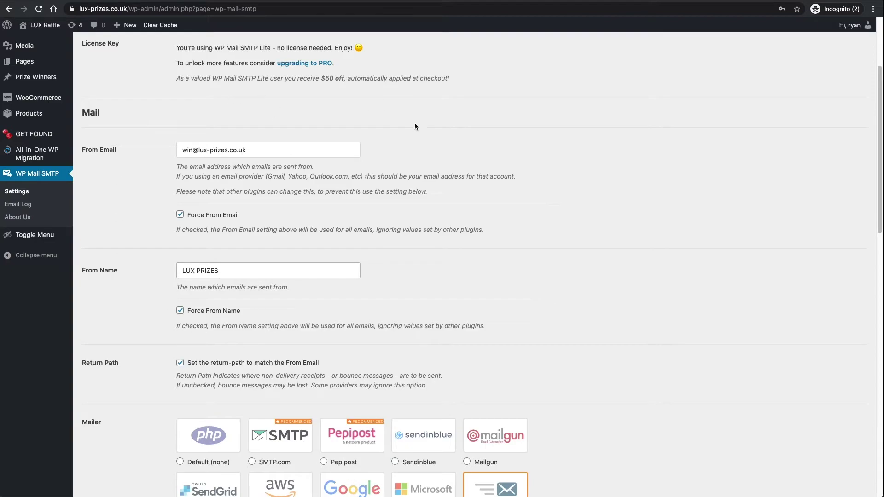
scroll(450, 181, "down", 1)
scroll(463, 206, "down", 5)
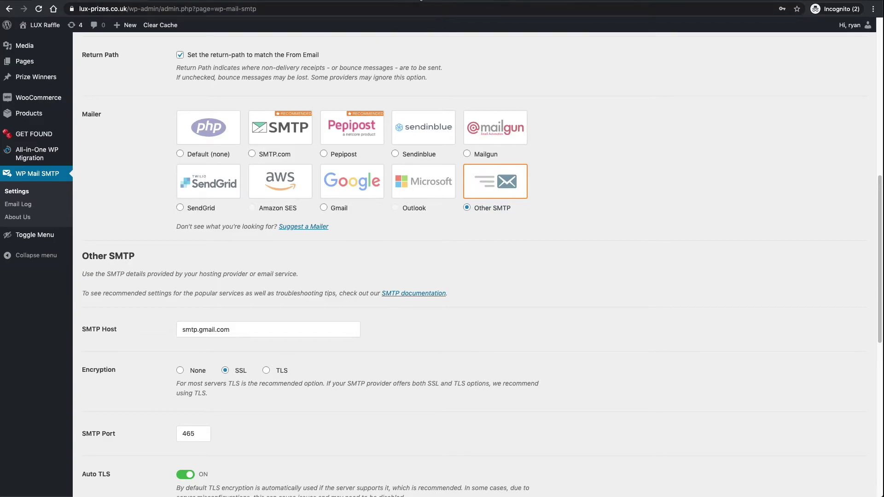
left_click(420, 6)
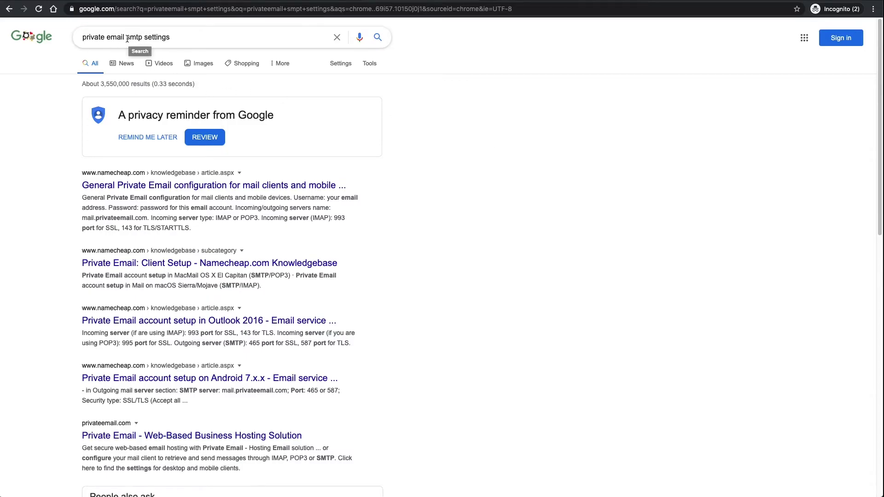
Step: Open the 'General Private Email configuration for mail clients and mobile devices' article
left_click(178, 189)
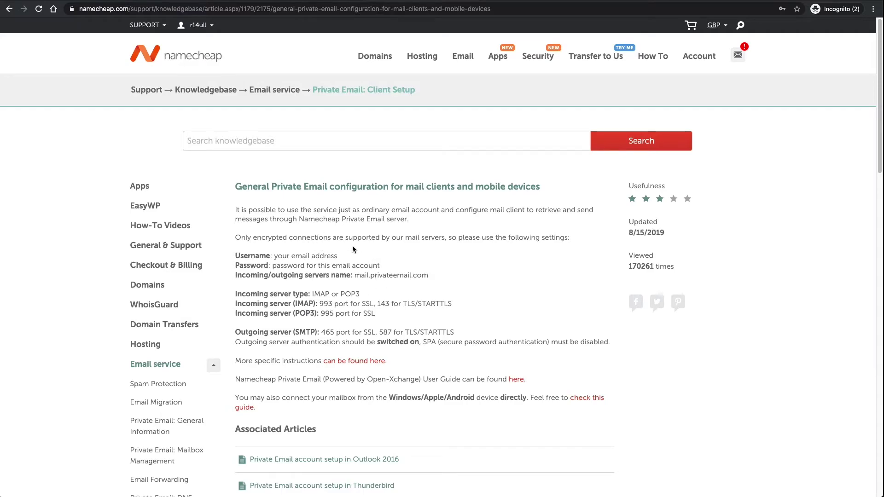
Step: Read the username, password and outgoing server settings, selecting the server name mail.privateemail.com
double_click(248, 256)
double_click(251, 266)
double_click(249, 276)
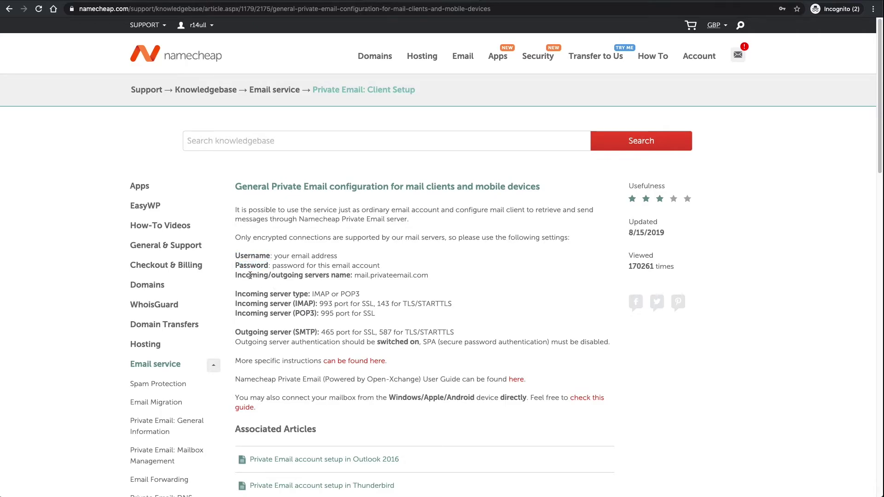
double_click(291, 275)
left_click(361, 276)
left_click_drag(356, 276, 428, 278)
key("ctrl+c")
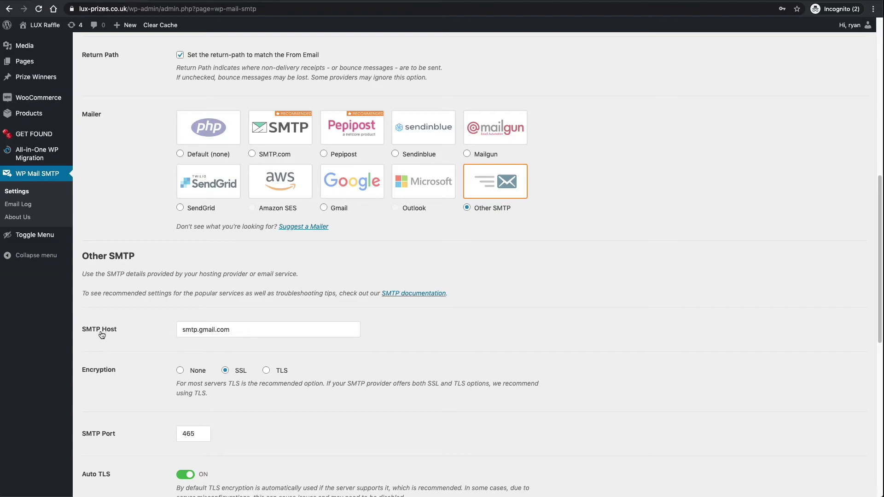
left_click_drag(243, 333, 168, 332)
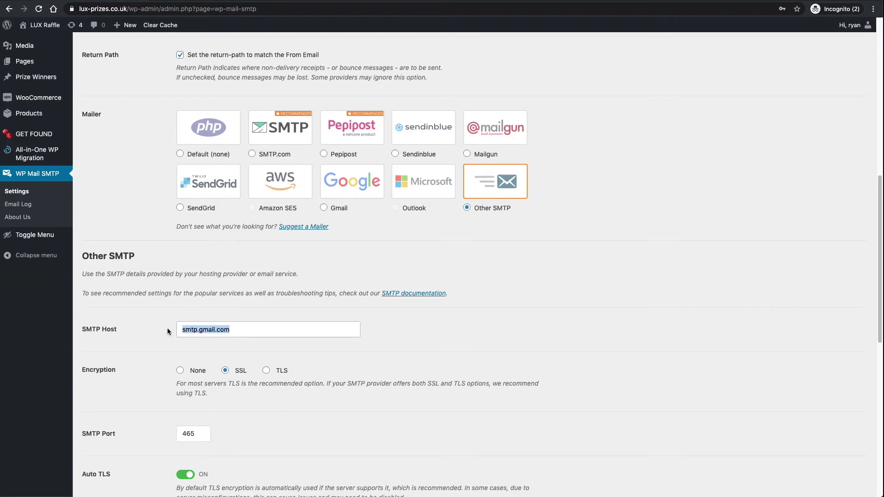
key("ctrl+v")
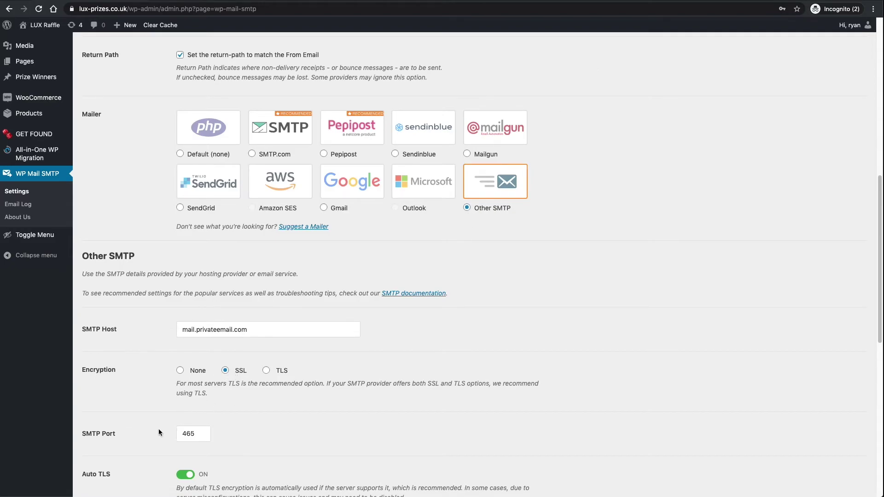
left_click(94, 438)
key("ctrl+Tab")
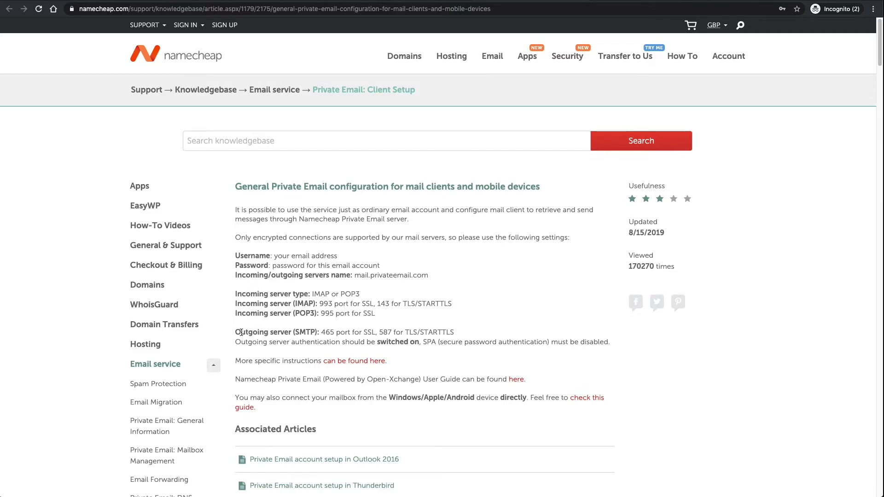
left_click_drag(321, 332, 334, 332)
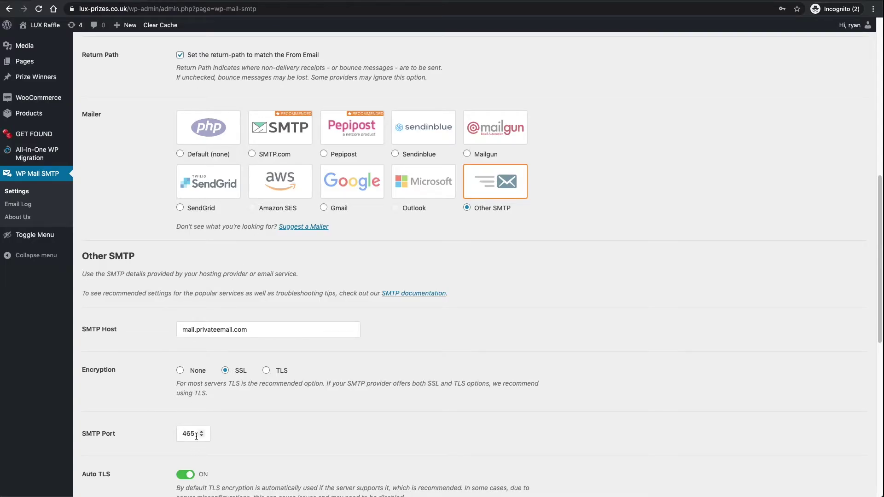
left_click_drag(197, 434, 172, 435)
scroll(285, 412, "down", 2)
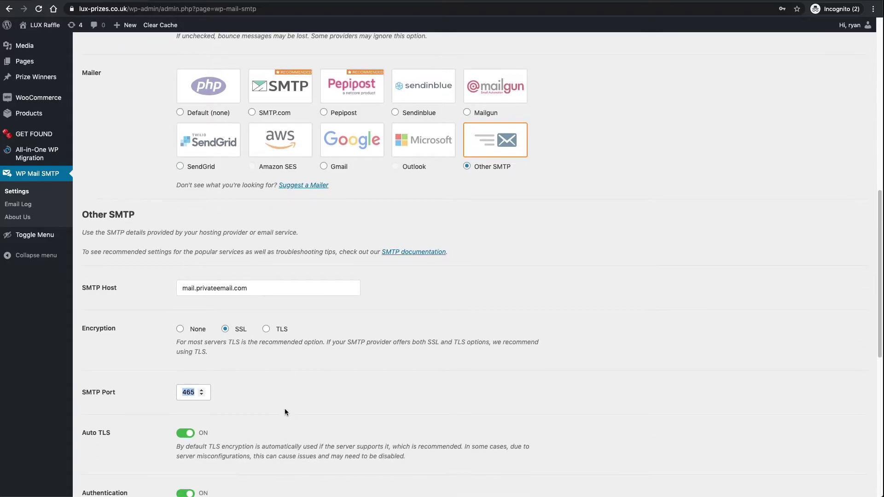
left_click(191, 440)
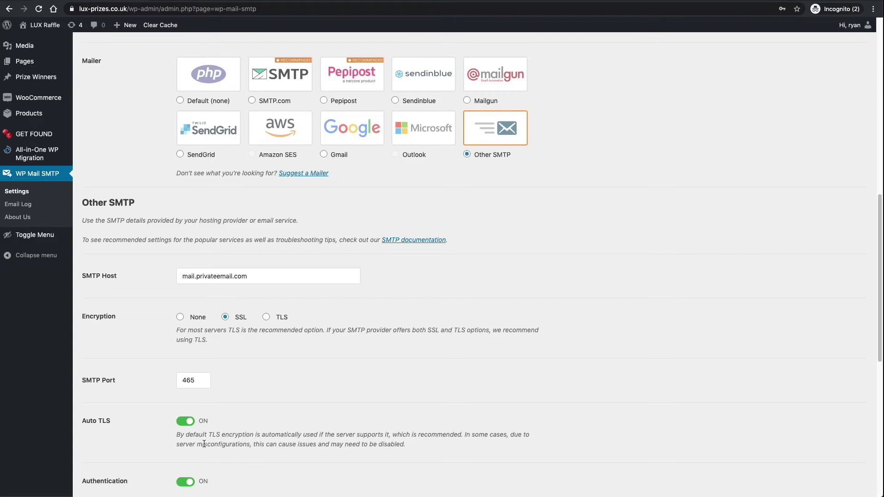
scroll(230, 436, "down", 2)
scroll(250, 428, "down", 2)
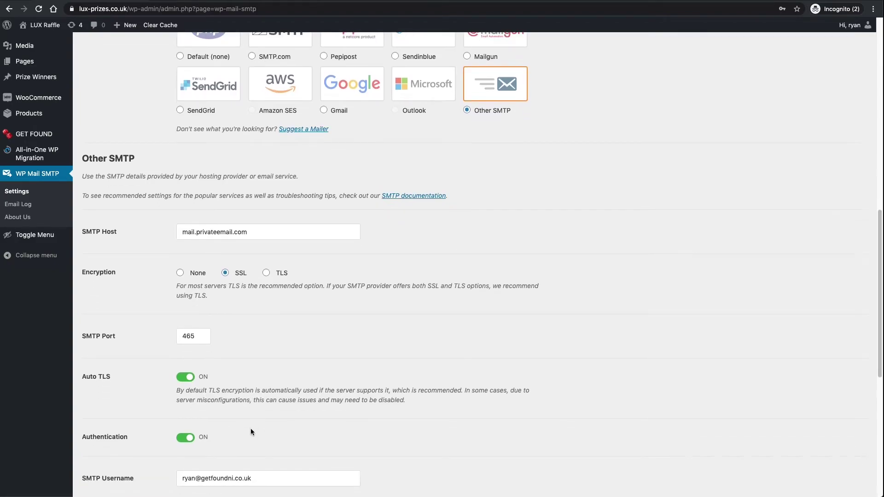
scroll(243, 356, "down", 1)
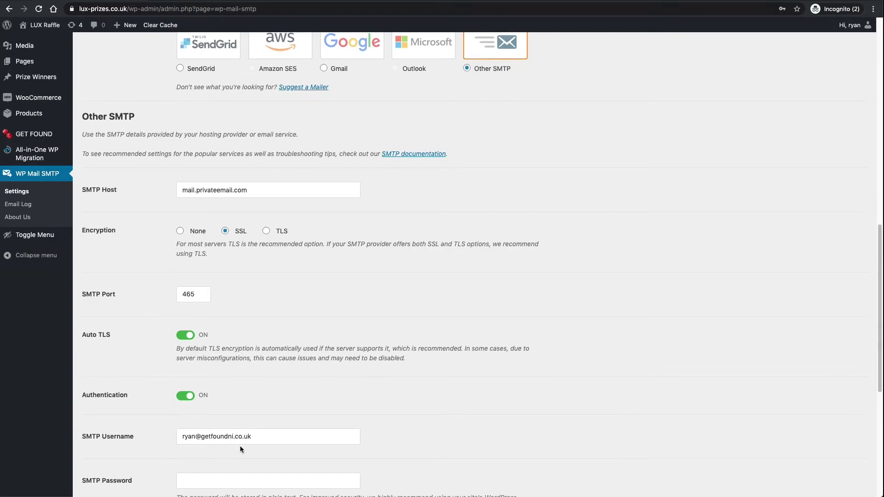
left_click_drag(252, 437, 184, 437)
Step: Replace the SMTP Username with the From Email address copied from higher on the page
key("BackSpace")
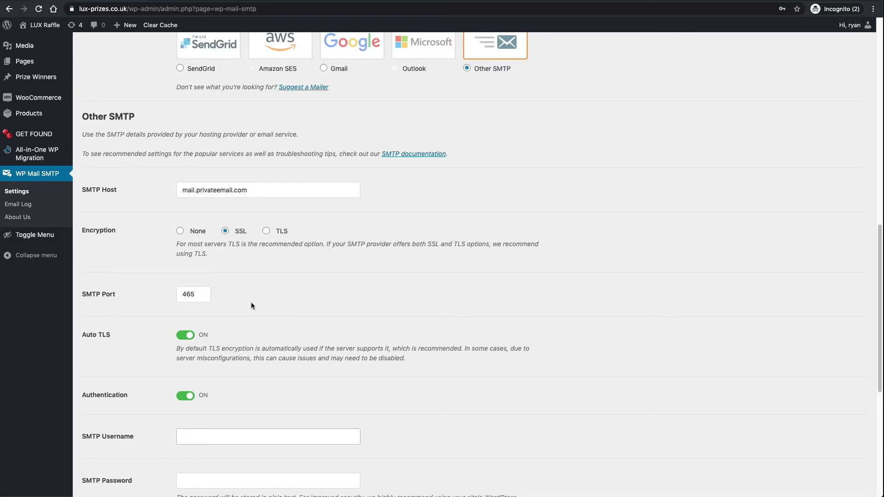
scroll(251, 304, "up", 8)
left_click_drag(262, 146, 150, 147)
key("super+c")
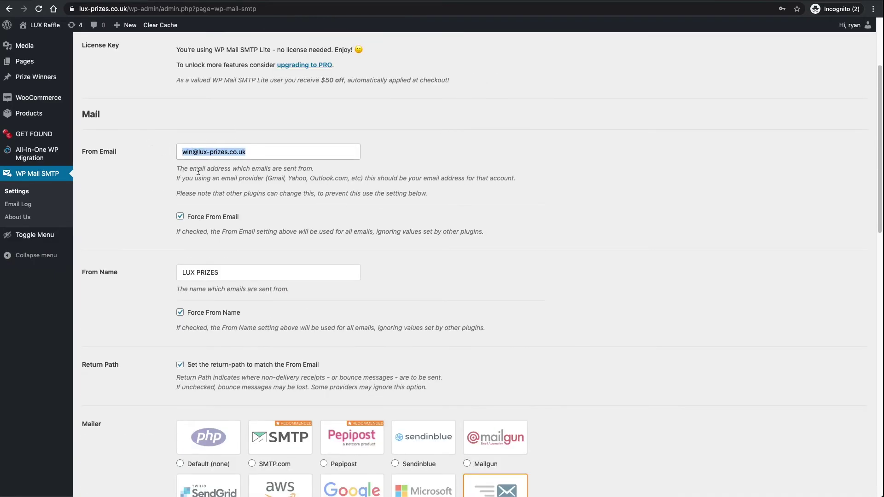
scroll(258, 322, "down", 10)
left_click(211, 386)
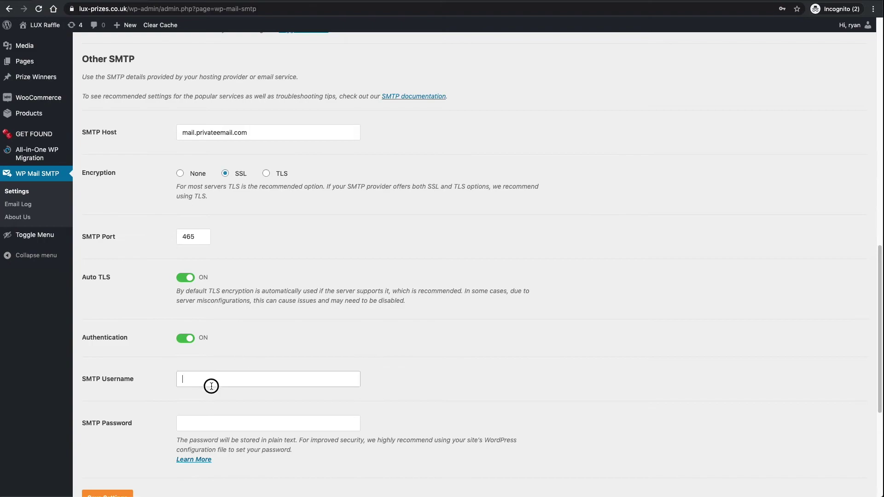
key("super+v")
Step: Enter the SMTP password and save, confirming the settings-saved notice
left_click(203, 424)
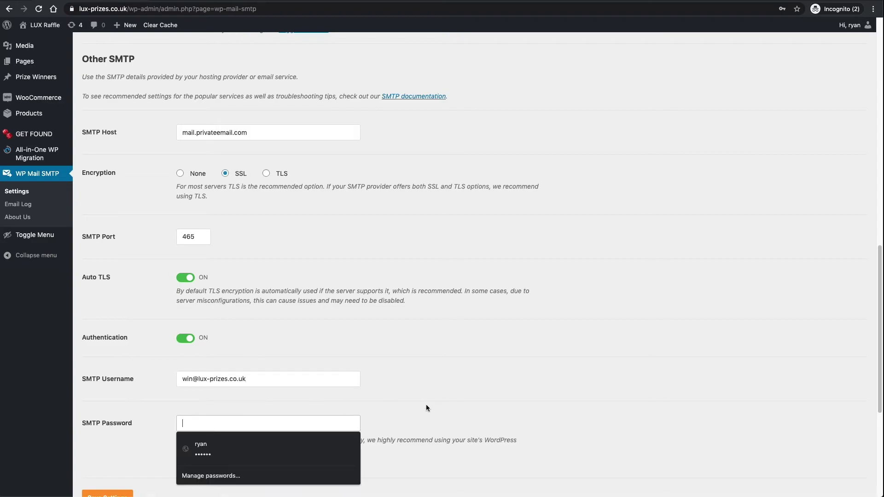
left_click(430, 403)
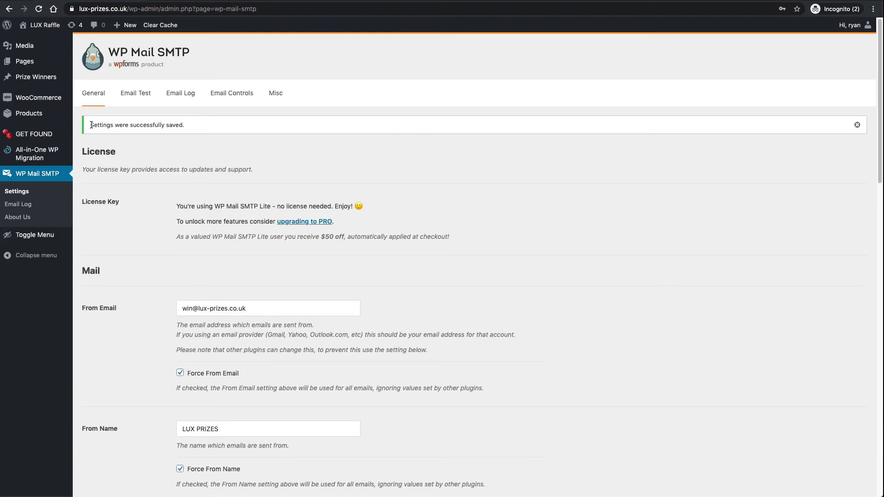
left_click_drag(90, 125, 193, 125)
left_click(197, 125)
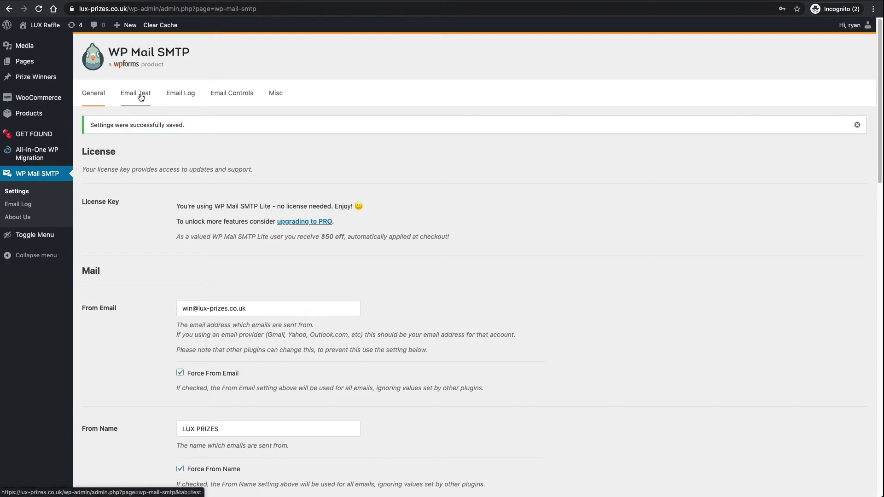
Step: On the Email Test tab, replace the Send To address with the work email address
left_click(141, 97)
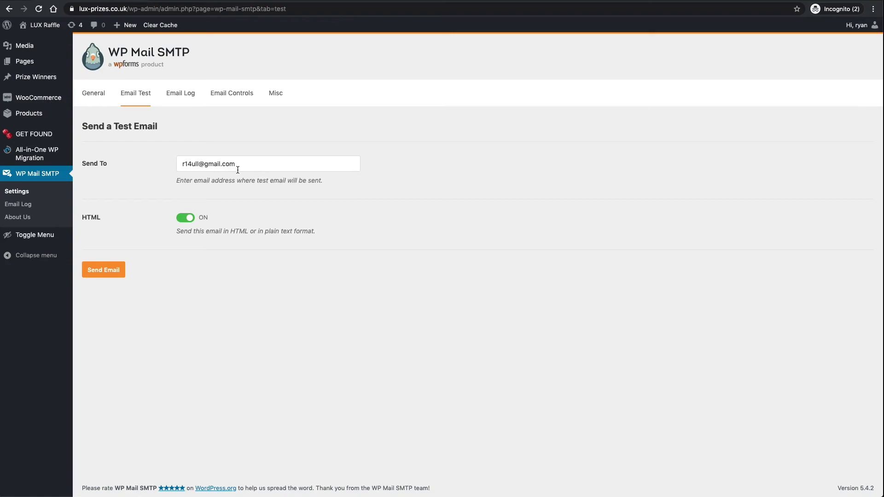
left_click_drag(238, 170, 110, 165)
key("BackSpace")
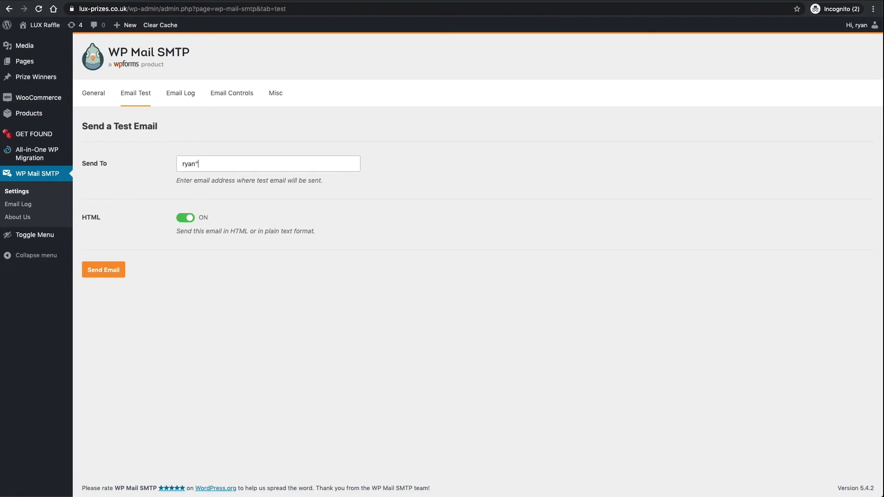
Step: Send the HTML test email and confirm the sent-successfully message appears
left_click(114, 275)
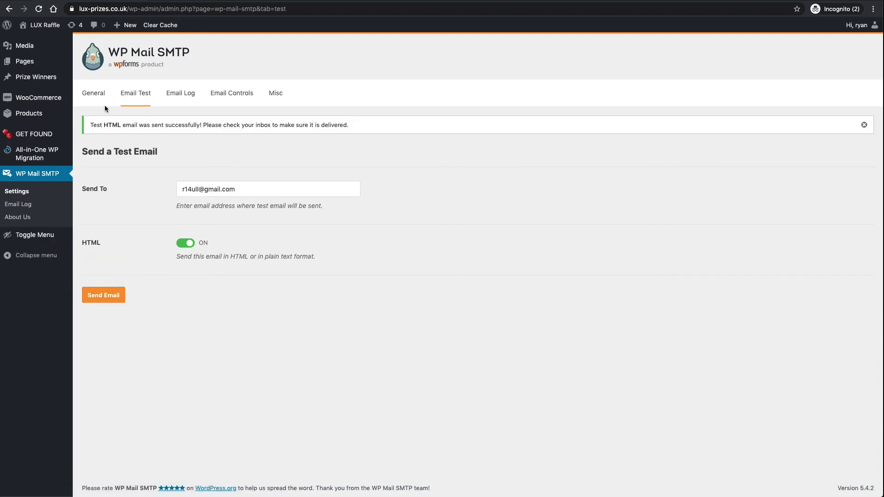
left_click_drag(94, 124, 198, 125)
left_click(204, 126)
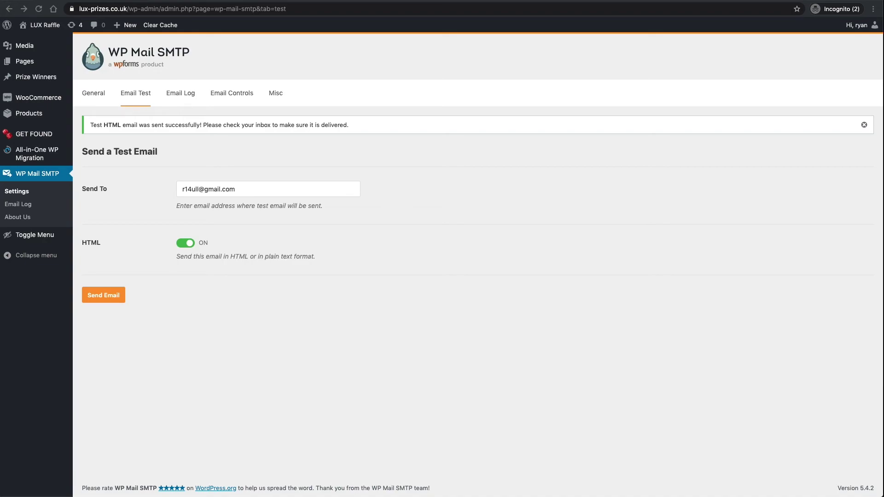
left_click_drag(0, 14, 398, 0)
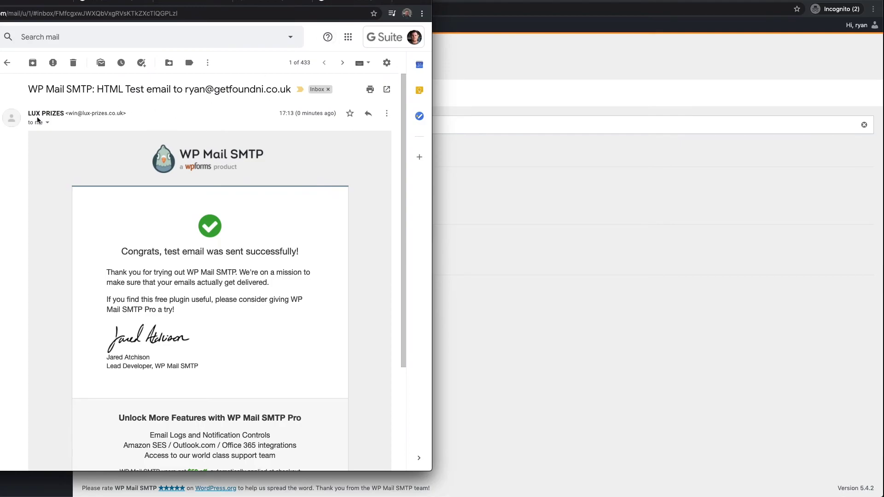
Step: Verify in Gmail the test email came from LUX PRIZES at the site's sender address, then return to WordPress
left_click_drag(69, 113, 120, 114)
scroll(202, 152, "down", 3)
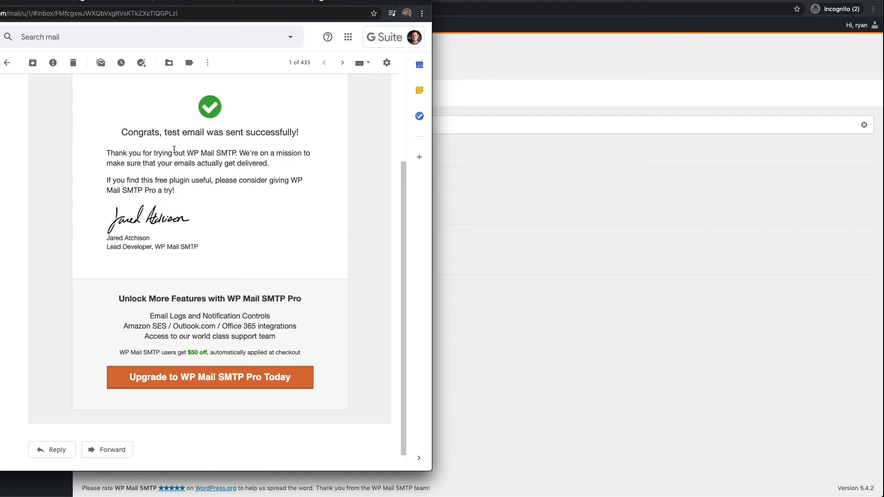
scroll(217, 175, "up", 3)
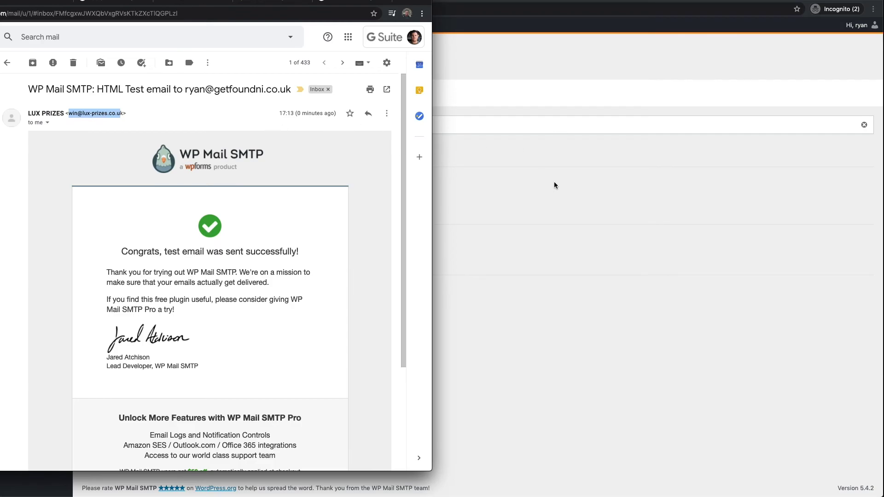
left_click(577, 184)
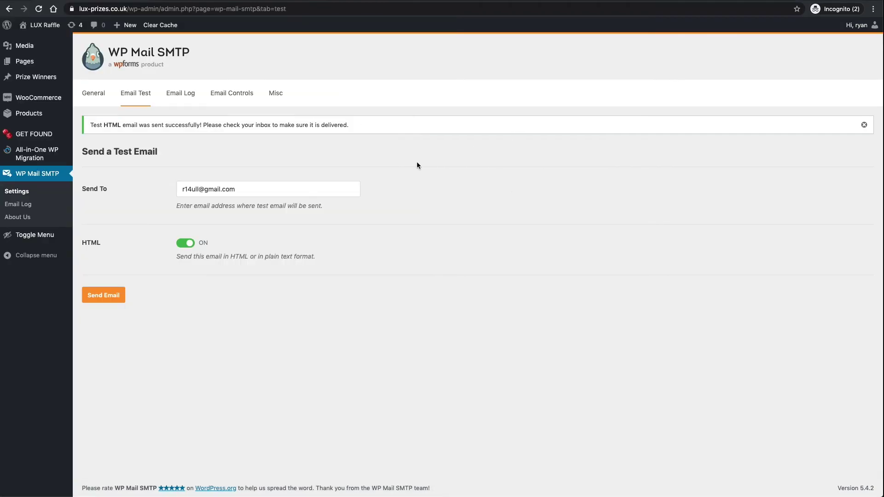
Step: Go to WooCommerce Settings and open the Emails tab
mouse_move(46, 97)
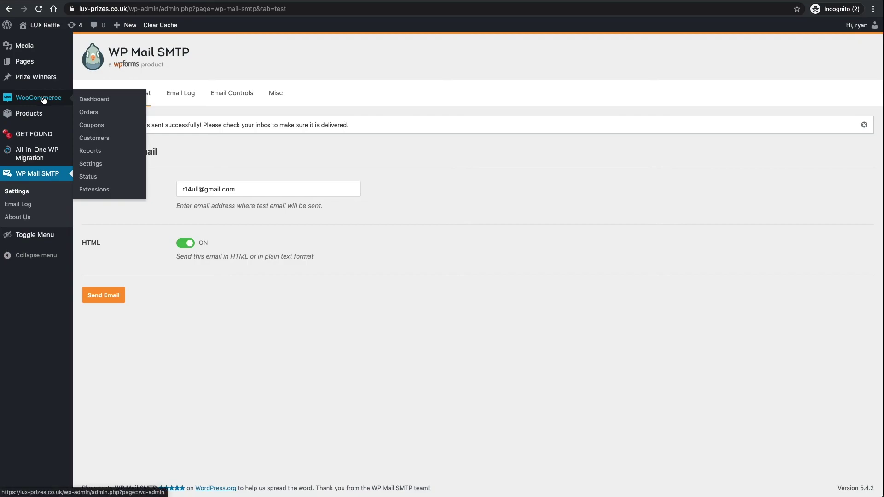
left_click(89, 165)
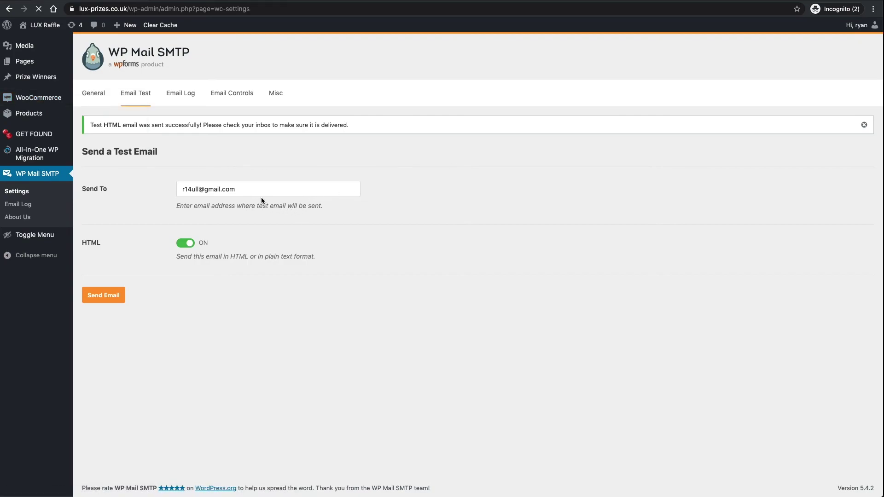
left_click(297, 100)
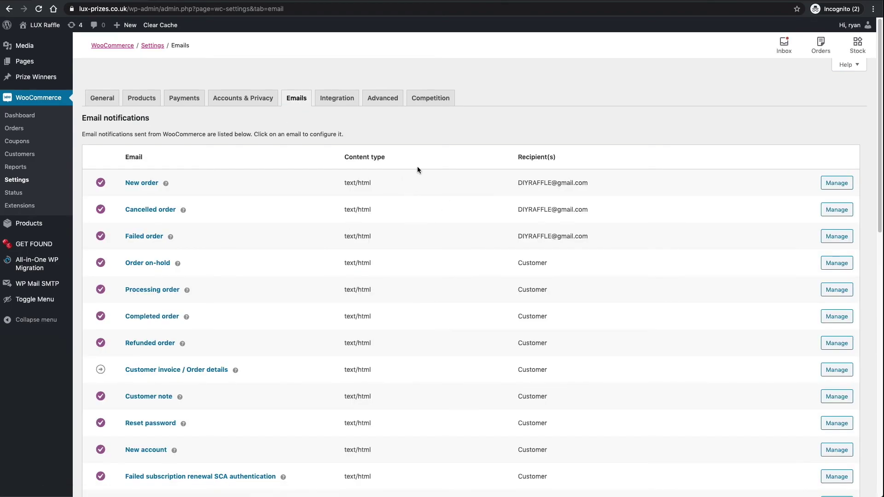
Step: Check the sender options: From name LUX Prizes and a lux-prizes.co.uk From address
scroll(491, 167, "down", 10)
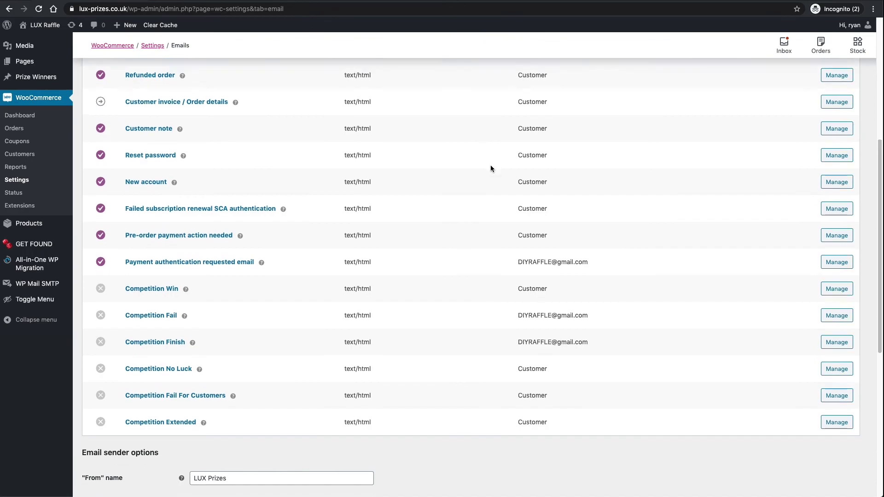
scroll(491, 168, "down", 1)
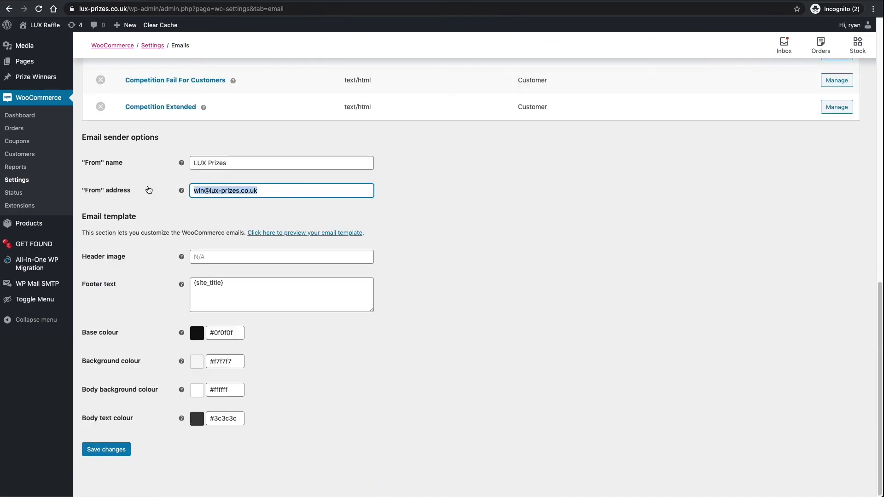
left_click(159, 162)
left_click(240, 164)
left_click(159, 164)
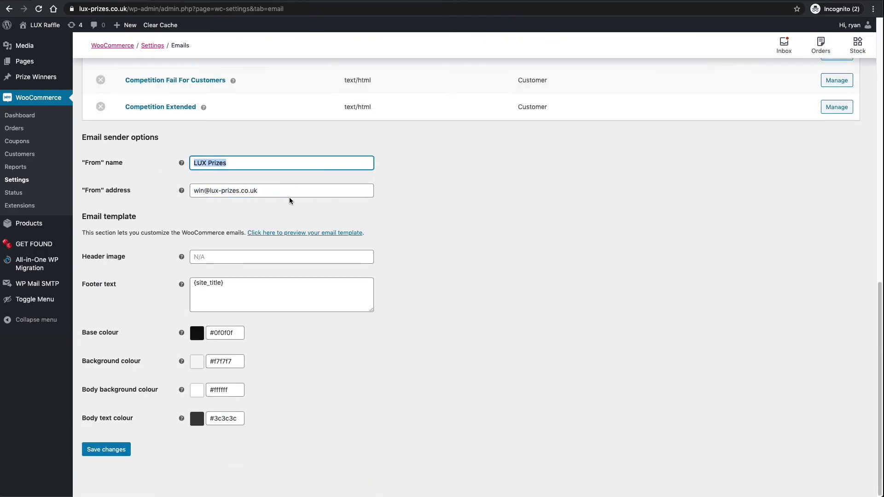
left_click_drag(197, 191, 429, 200)
left_click(359, 213)
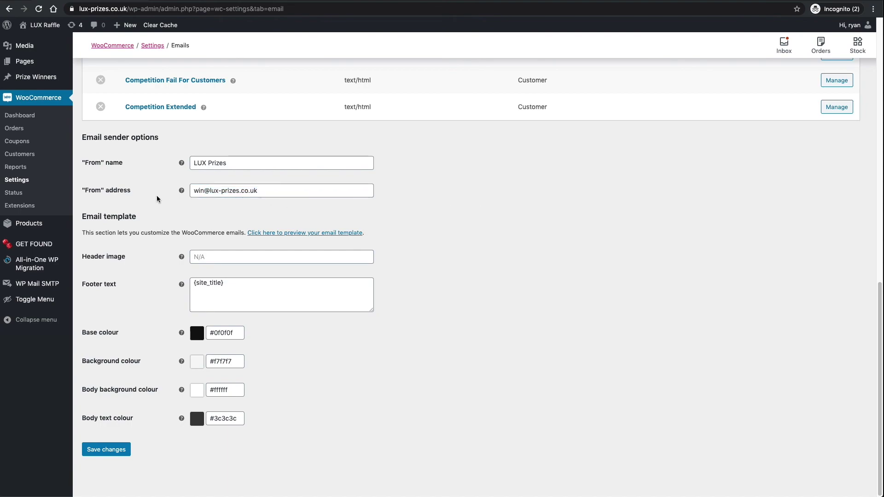